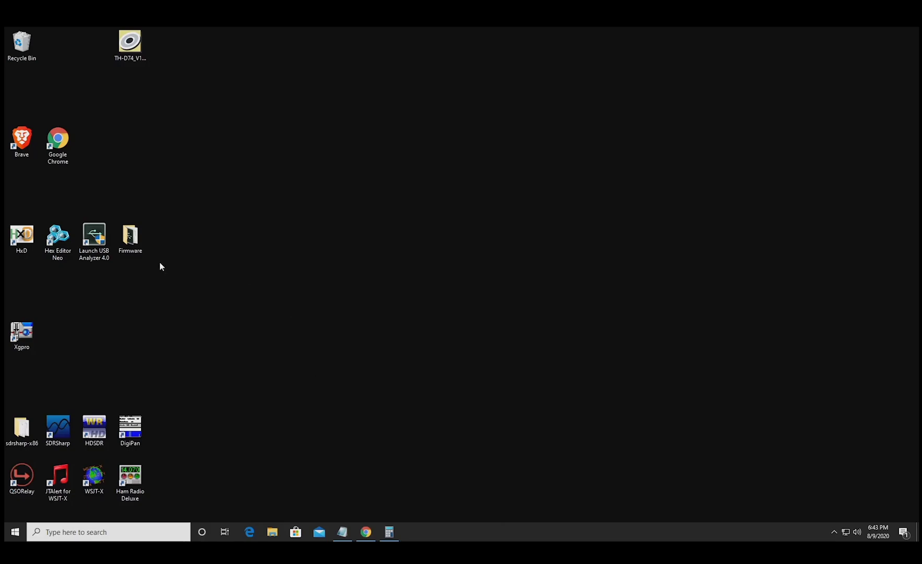
Launch USB Analyzer 4.0, approve the UAC prompt, and continue in demo mode
{"action": "double_click", "coordinate": [96, 241]}
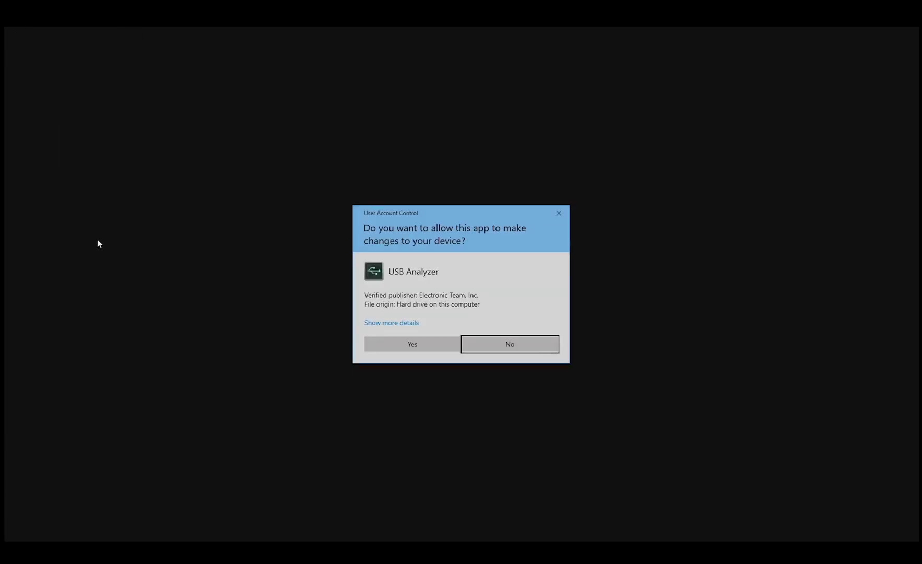
{"action": "left_click", "coordinate": [425, 345]}
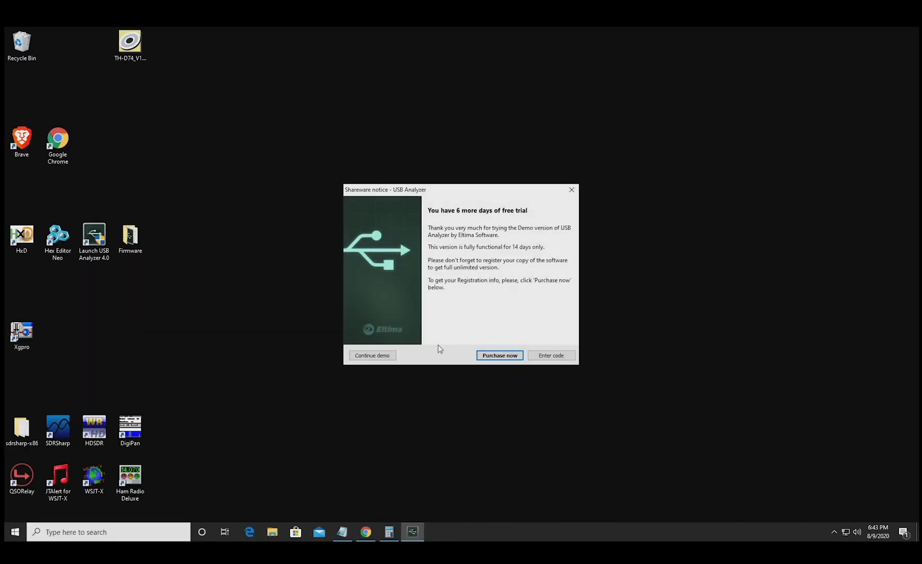
{"action": "left_click", "coordinate": [386, 357]}
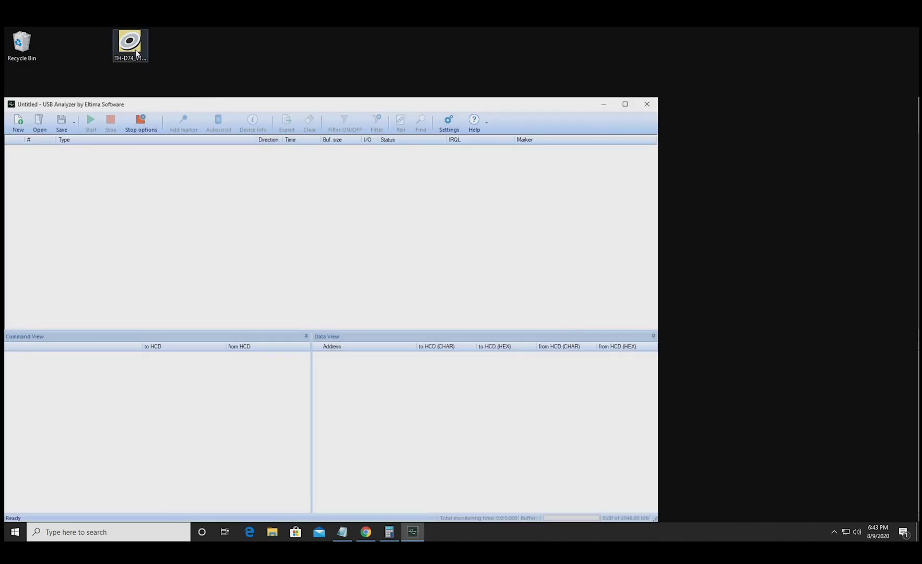
Launch TH-D74 Firmware Updater V1.10, dismiss its instructions, and place it at the upper right
{"action": "double_click", "coordinate": [135, 49]}
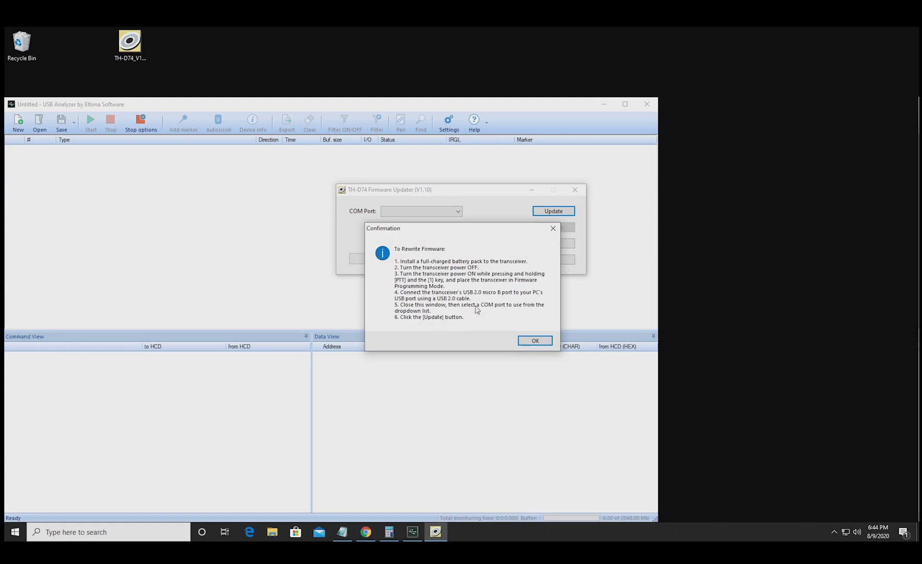
{"action": "left_click", "coordinate": [531, 341]}
{"action": "left_click_drag", "start_coordinate": [443, 192], "coordinate": [770, 122]}
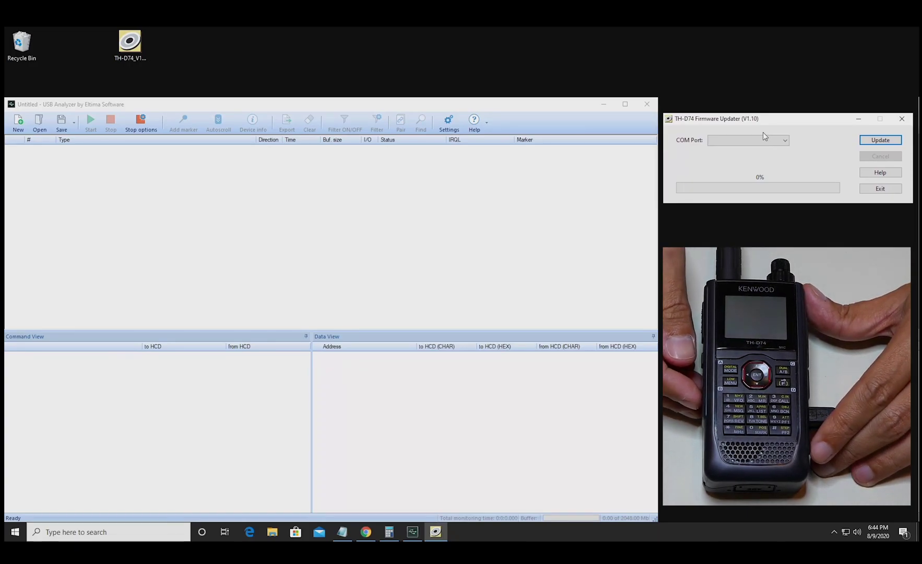
Start a new USB Analyzer session that monitors the TH-D74 device
{"action": "left_click", "coordinate": [17, 125]}
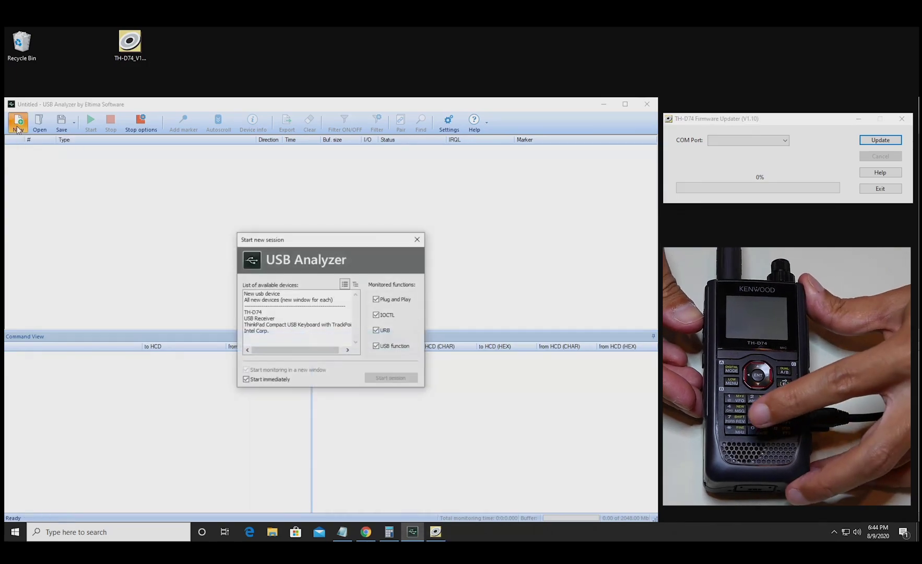
{"action": "left_click", "coordinate": [253, 312]}
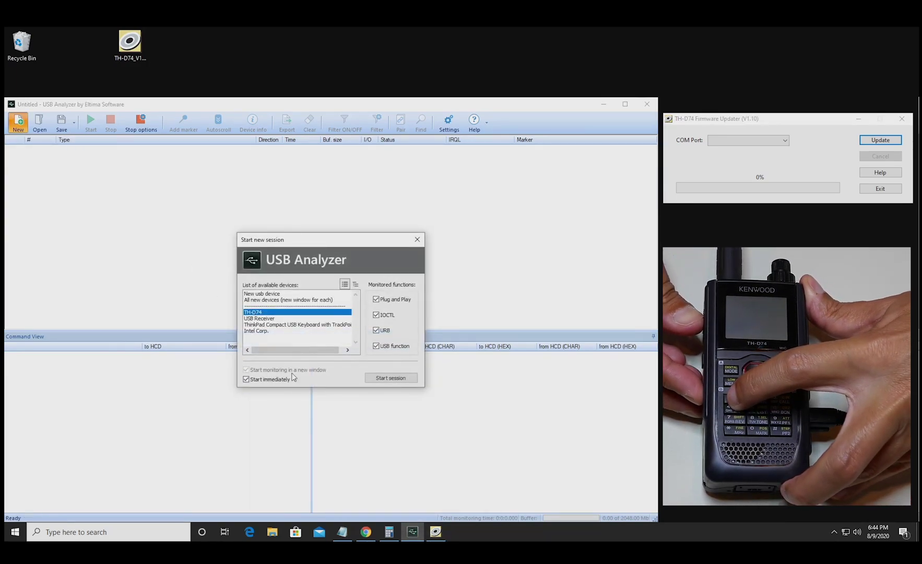
{"action": "left_click", "coordinate": [387, 378]}
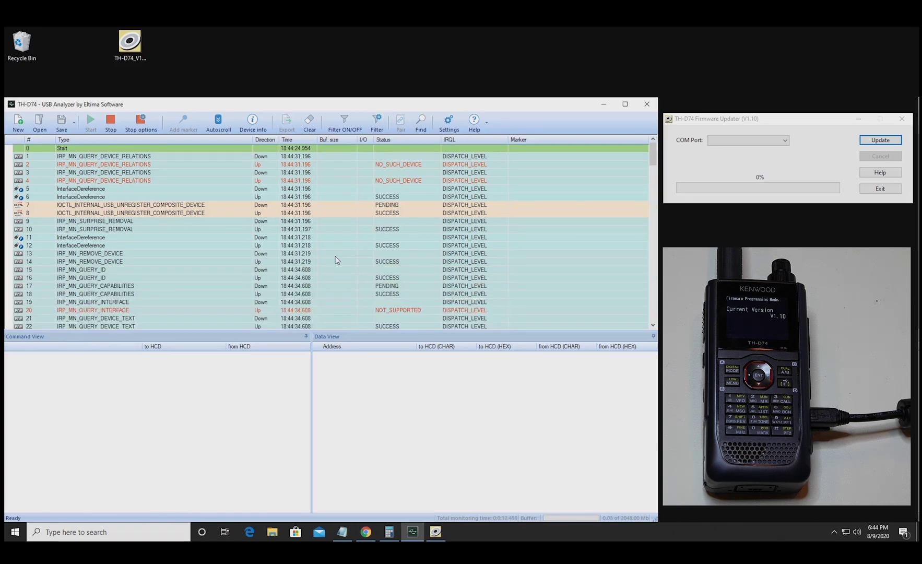
Clear the analyzer log and select COM3 as the updater's port
{"action": "left_click", "coordinate": [308, 123]}
{"action": "left_click", "coordinate": [787, 143]}
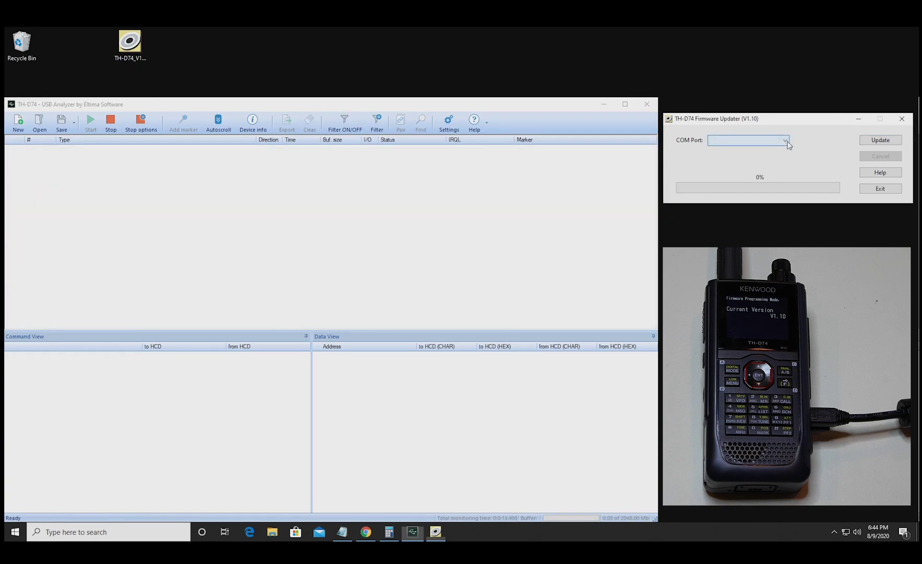
{"action": "left_click", "coordinate": [785, 140]}
{"action": "left_click", "coordinate": [746, 150]}
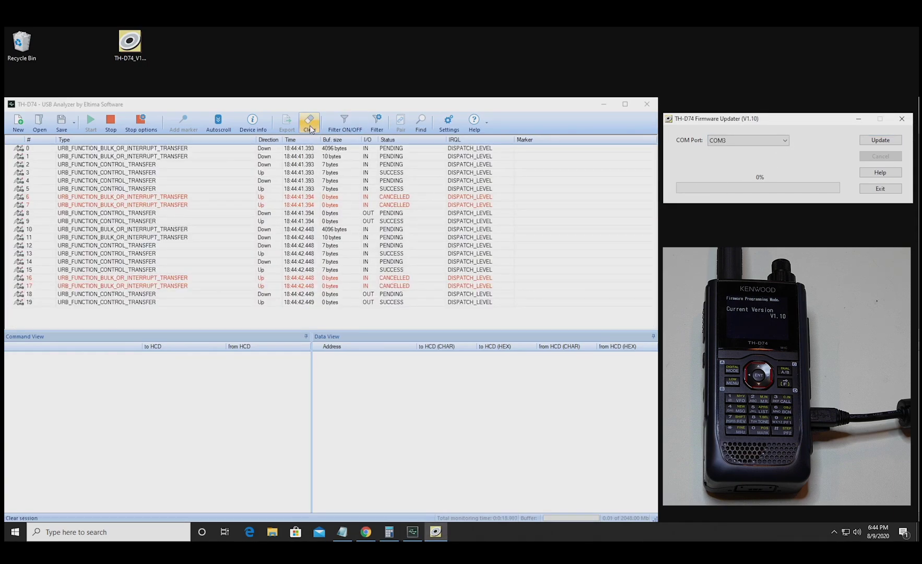
Clear the log again, start and confirm the firmware update, then inspect transfer 104
{"action": "left_click", "coordinate": [309, 123]}
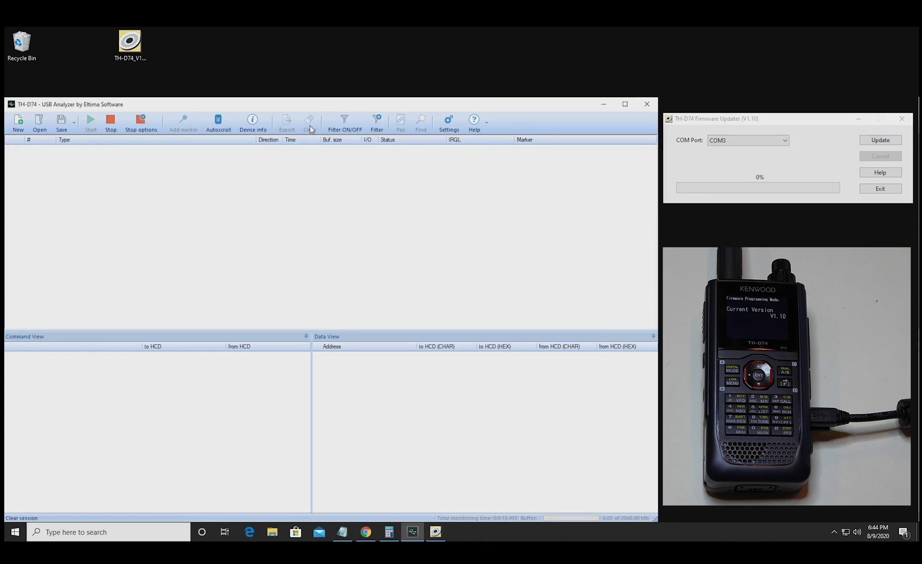
{"action": "left_click", "coordinate": [873, 141]}
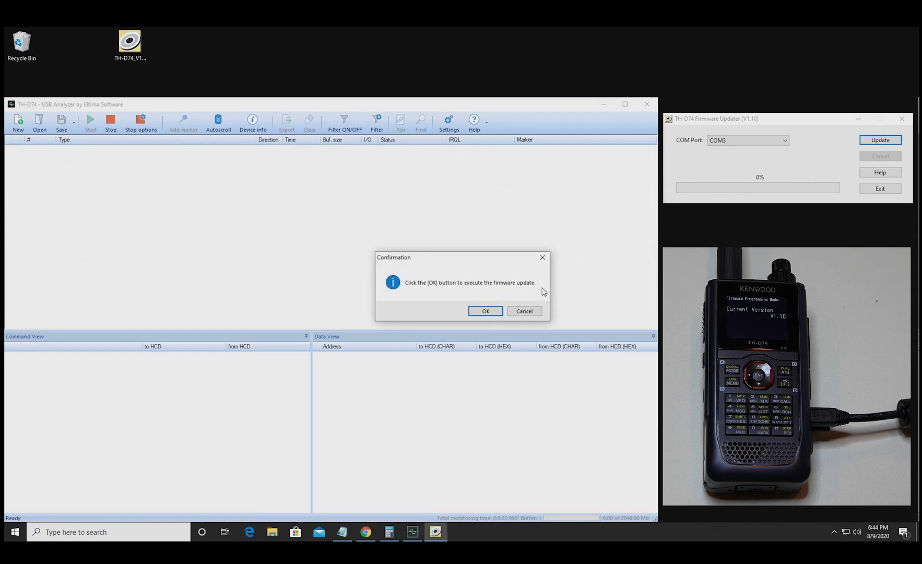
{"action": "left_click", "coordinate": [485, 311]}
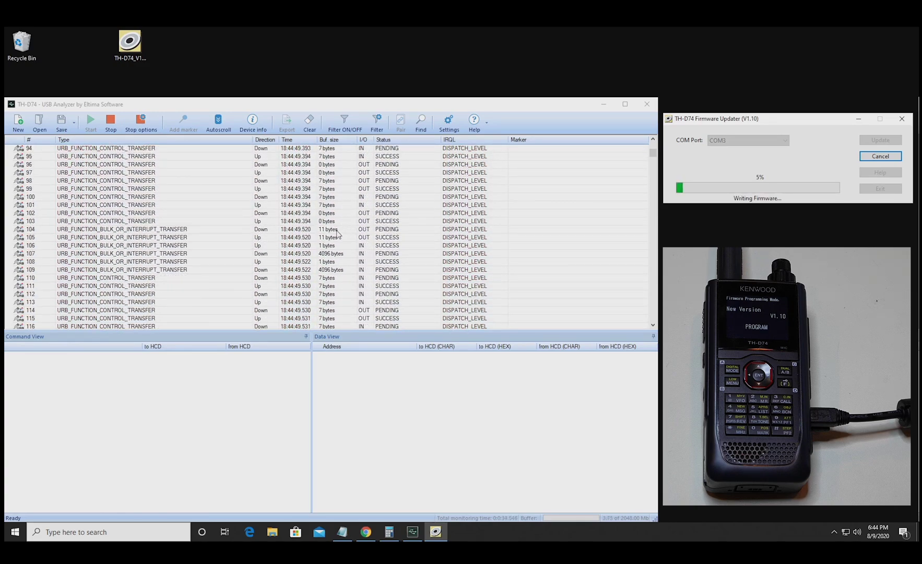
{"action": "left_click", "coordinate": [337, 229]}
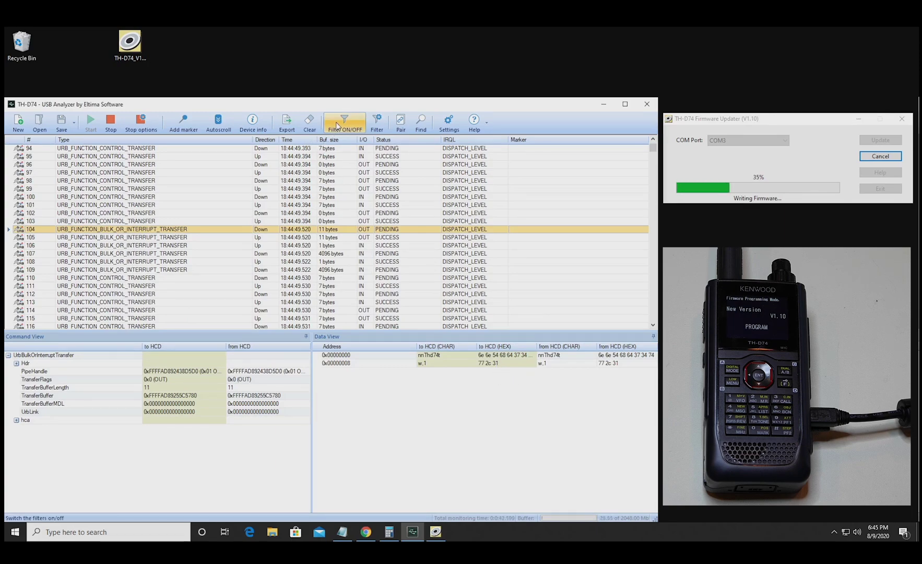
Filter the log to OUT transfers of at least 1000 bytes and inspect packet 926's data
{"action": "left_click", "coordinate": [383, 125]}
{"action": "left_click", "coordinate": [418, 214]}
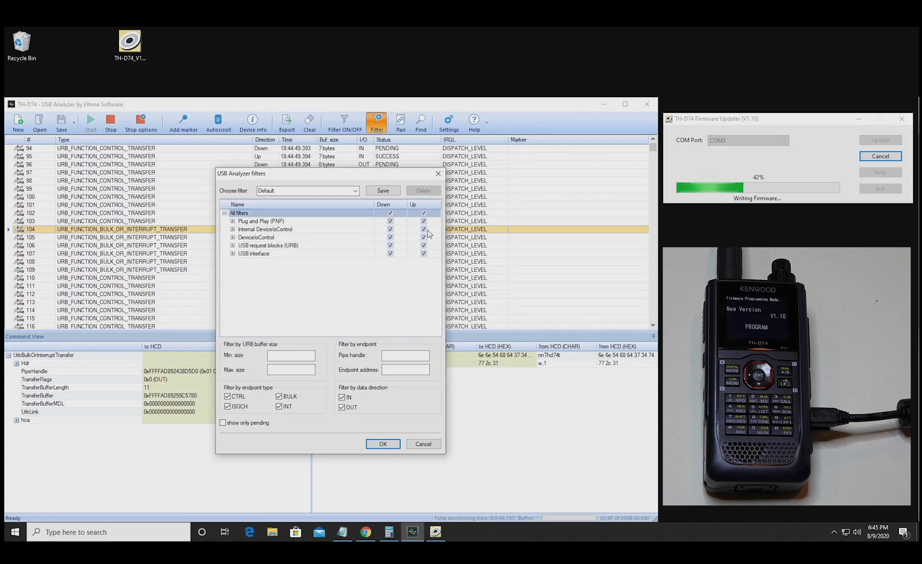
{"action": "left_click", "coordinate": [423, 213]}
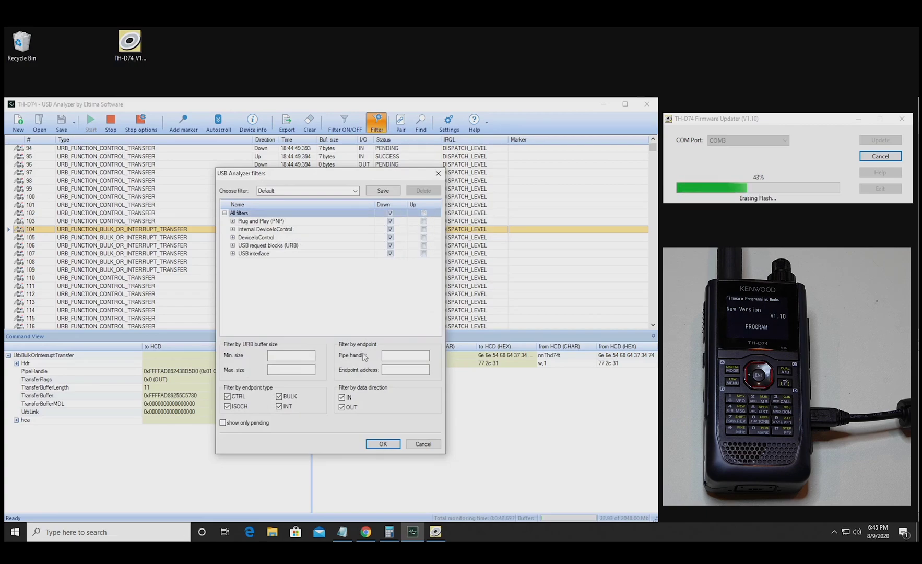
{"action": "left_click", "coordinate": [342, 397]}
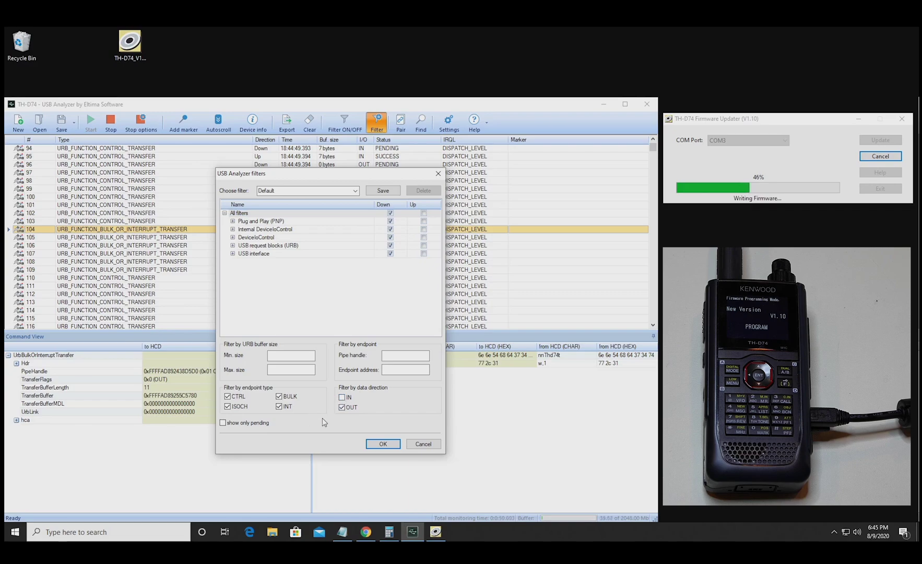
{"action": "left_click", "coordinate": [287, 357]}
{"action": "type", "text": "1000"}
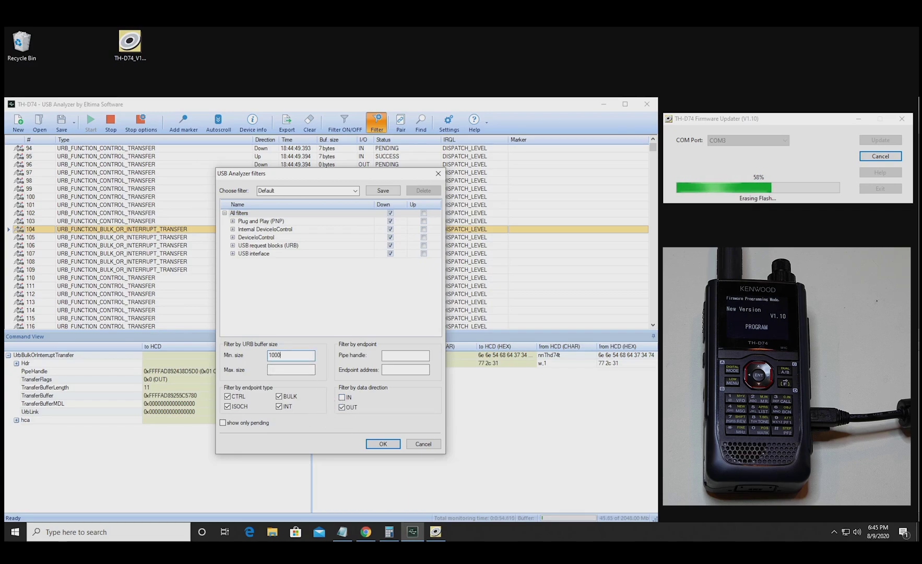
{"action": "left_click", "coordinate": [382, 444]}
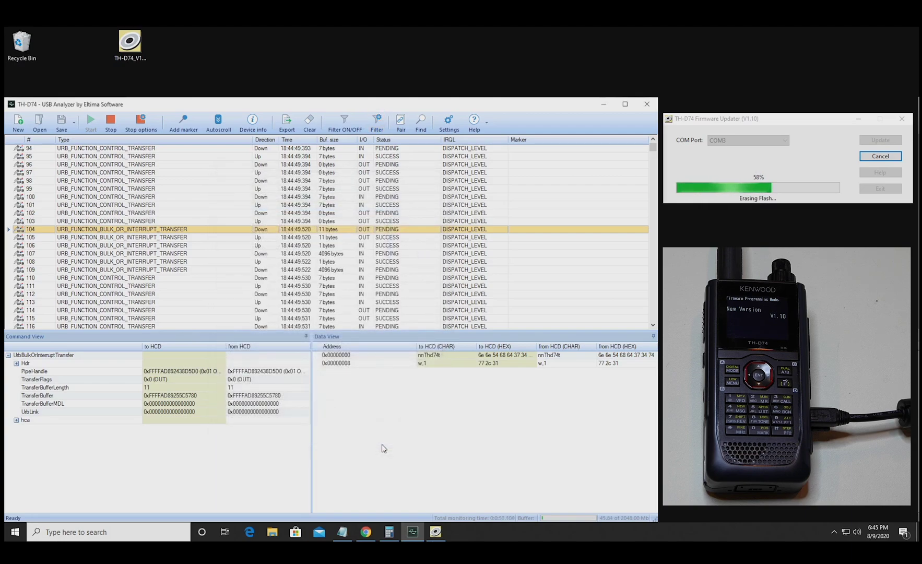
{"action": "left_click", "coordinate": [342, 128]}
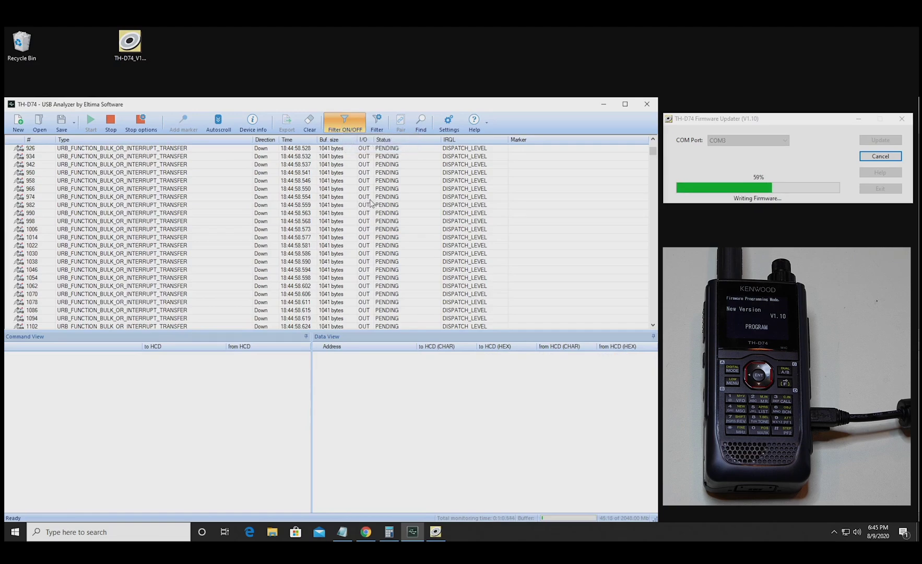
{"action": "left_click", "coordinate": [340, 150]}
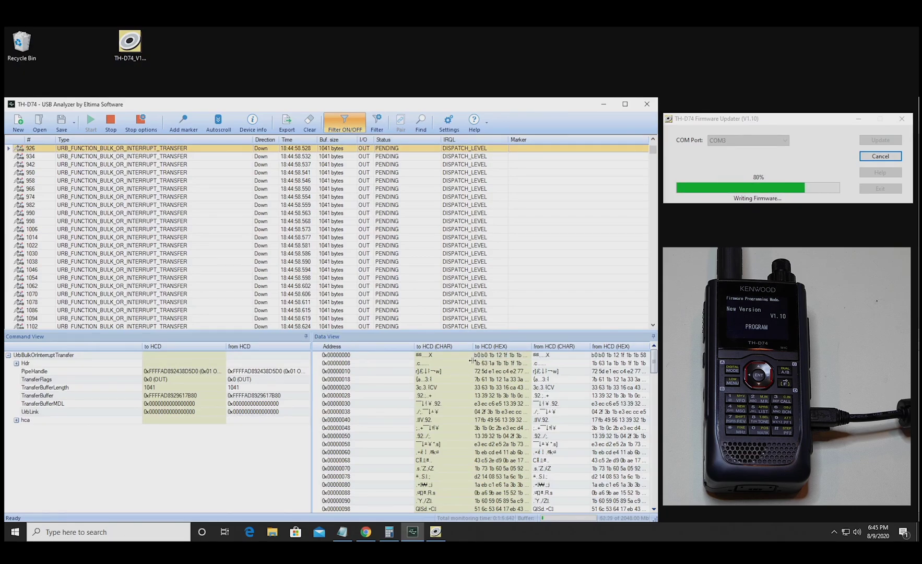
Calculate B0 XOR AB in Programmer-mode Calculator, giving 1B
{"action": "left_click", "coordinate": [388, 532]}
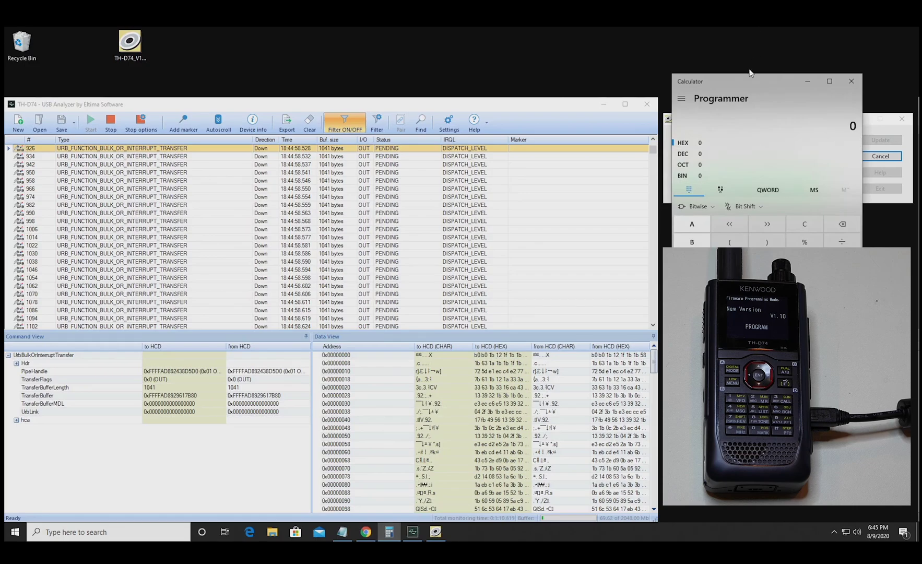
{"action": "left_click_drag", "start_coordinate": [745, 83], "coordinate": [755, 231]}
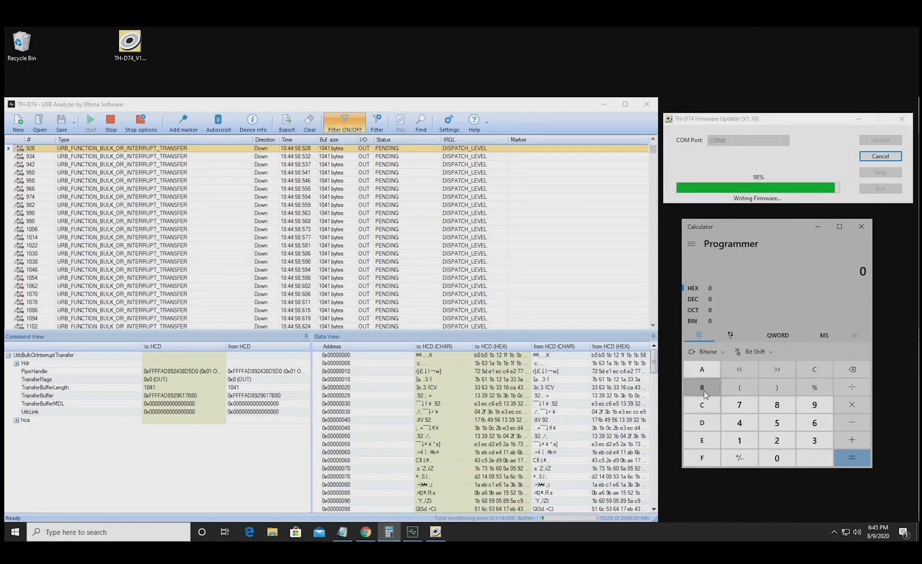
{"action": "left_click", "coordinate": [703, 388]}
{"action": "left_click", "coordinate": [781, 456]}
{"action": "left_click", "coordinate": [722, 354]}
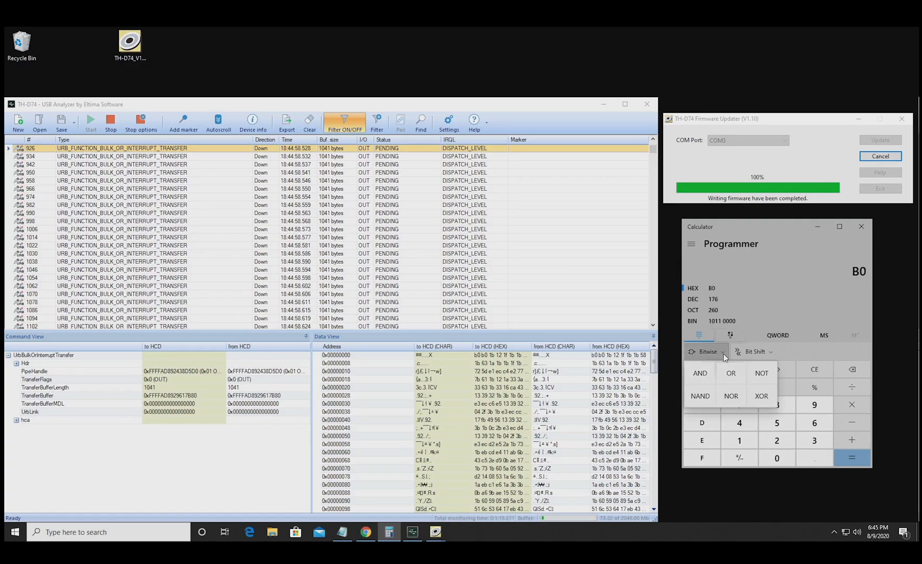
{"action": "left_click", "coordinate": [761, 396]}
{"action": "left_click", "coordinate": [701, 370]}
{"action": "left_click", "coordinate": [702, 387]}
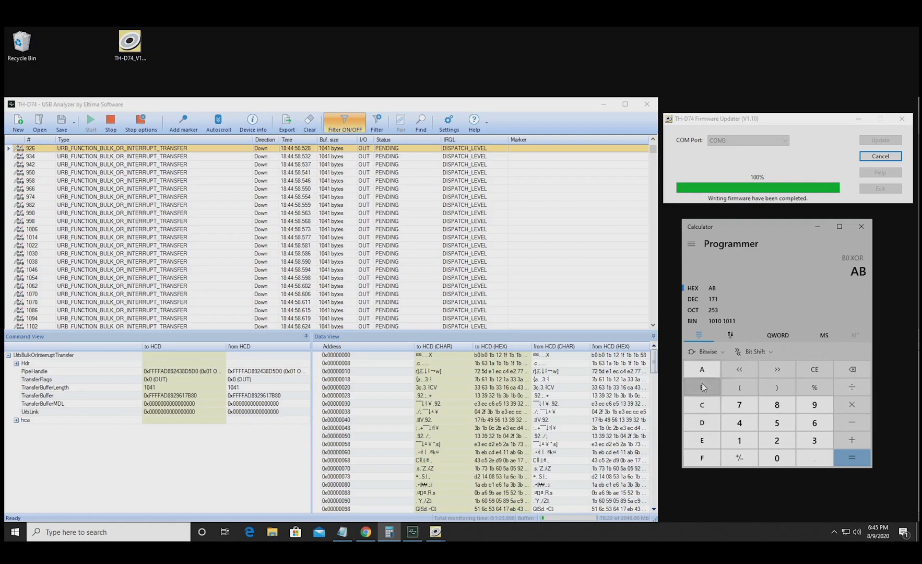
{"action": "left_click", "coordinate": [857, 458]}
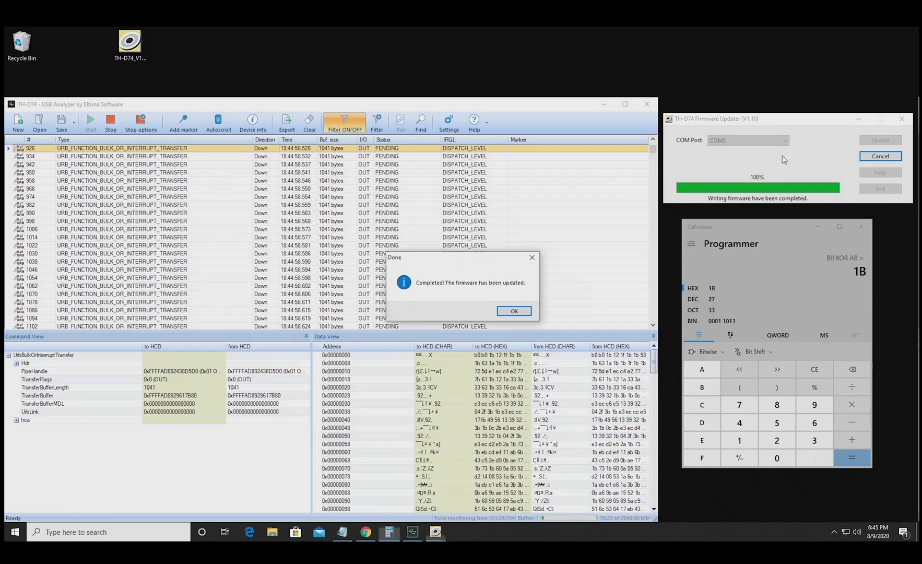
Dismiss both updater completion dialogs and stop the USB capture
{"action": "left_click", "coordinate": [505, 312]}
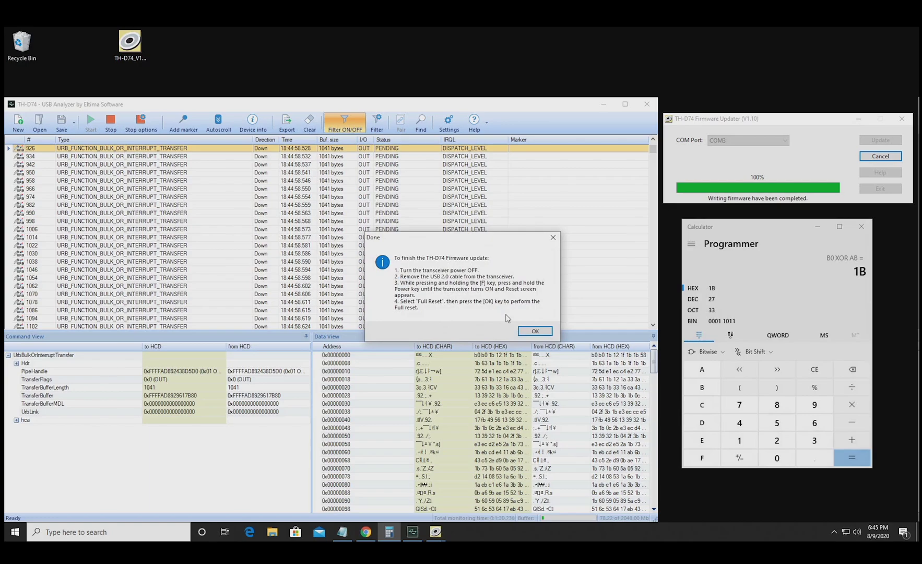
{"action": "left_click", "coordinate": [535, 332]}
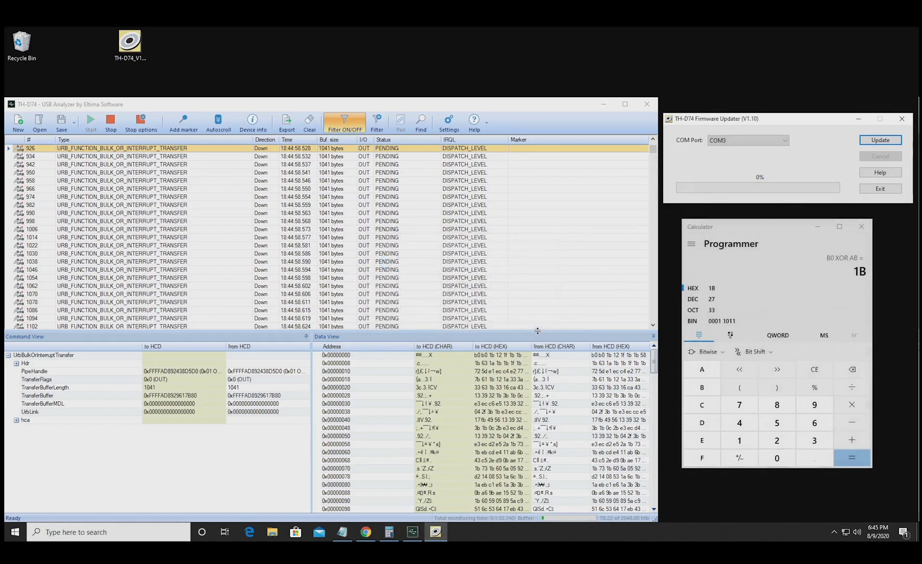
{"action": "left_click", "coordinate": [109, 124]}
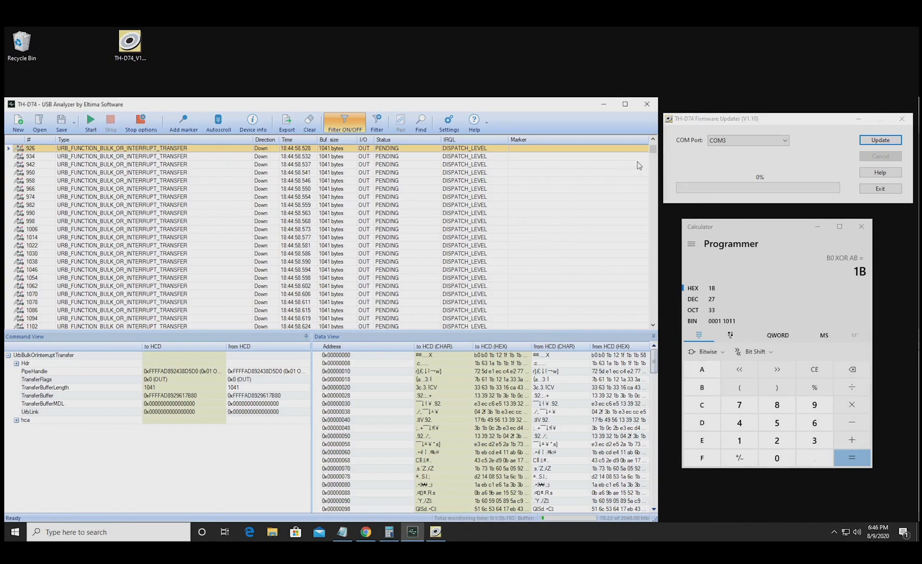
Inspect the last captured packet at the log's end, then select all packets
{"action": "left_click_drag", "start_coordinate": [652, 151], "coordinate": [660, 317]}
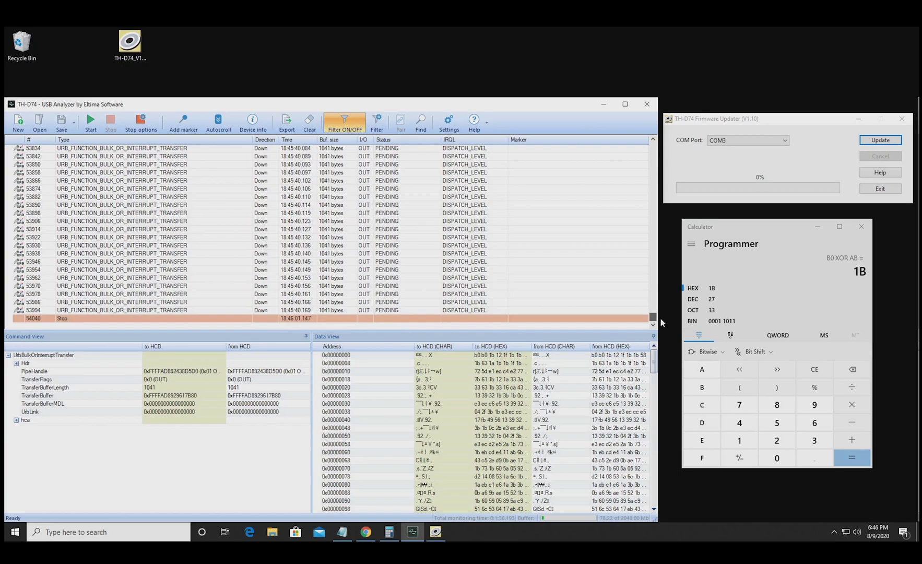
{"action": "left_click", "coordinate": [334, 310]}
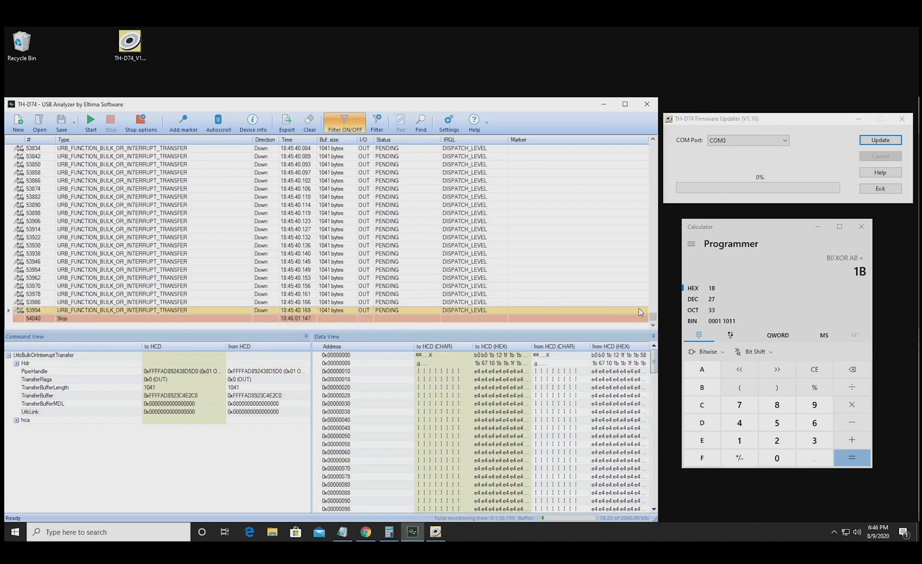
{"action": "left_click_drag", "start_coordinate": [653, 316], "coordinate": [652, 147]}
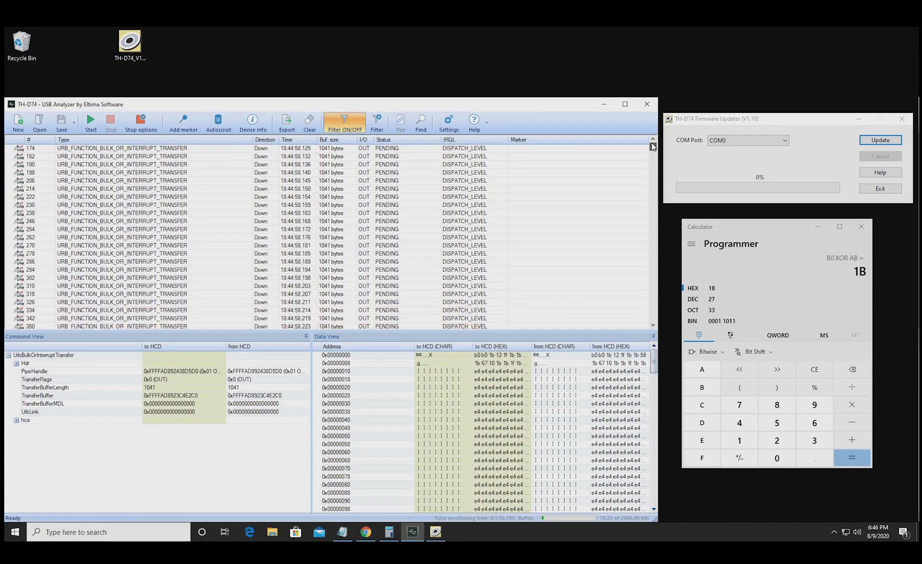
{"action": "left_click", "coordinate": [263, 149], "text": "shift"}
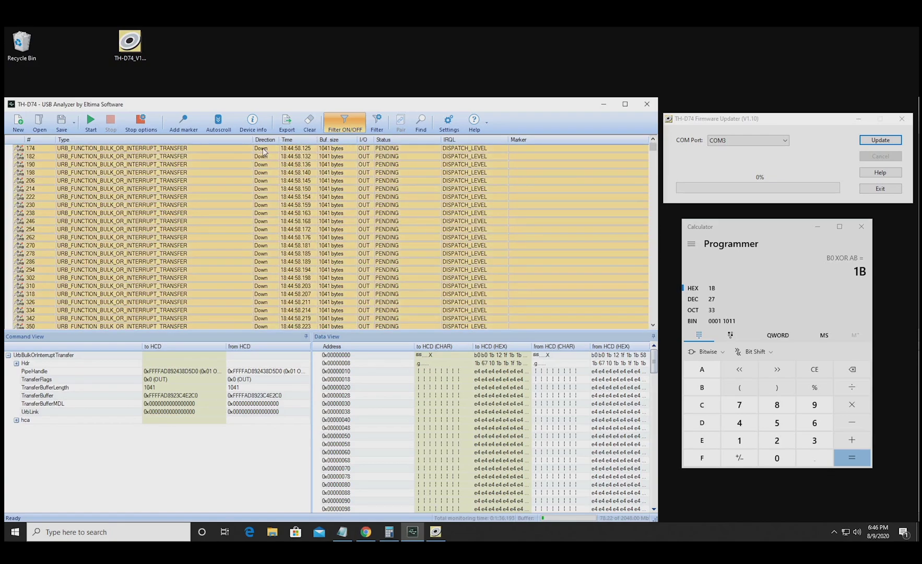
Export the packets as Raw data from URB buffer (*.bin) named 'TH-D74 Firmware Dump with Headers'
{"action": "left_click", "coordinate": [286, 124]}
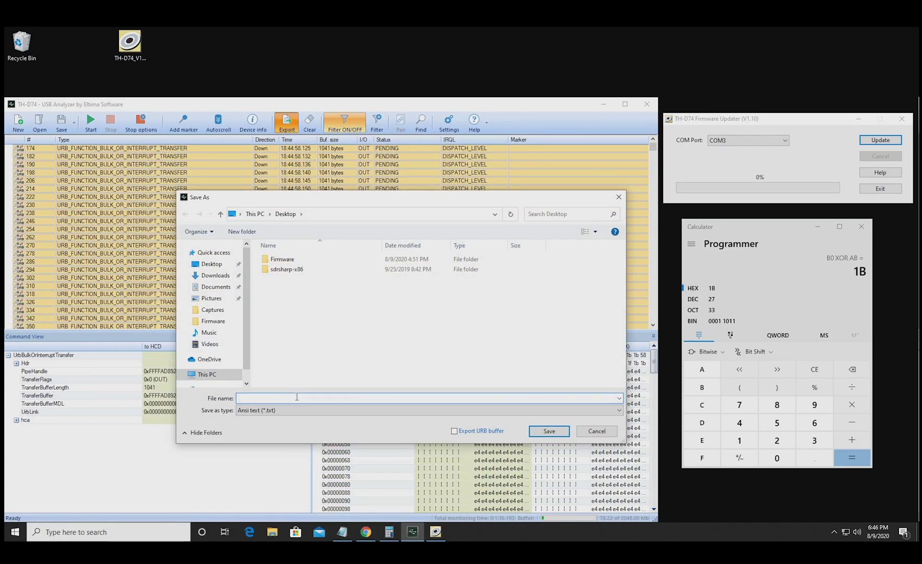
{"action": "type", "text": "TH-D74 Firmware Dump"}
{"action": "left_click", "coordinate": [326, 411]}
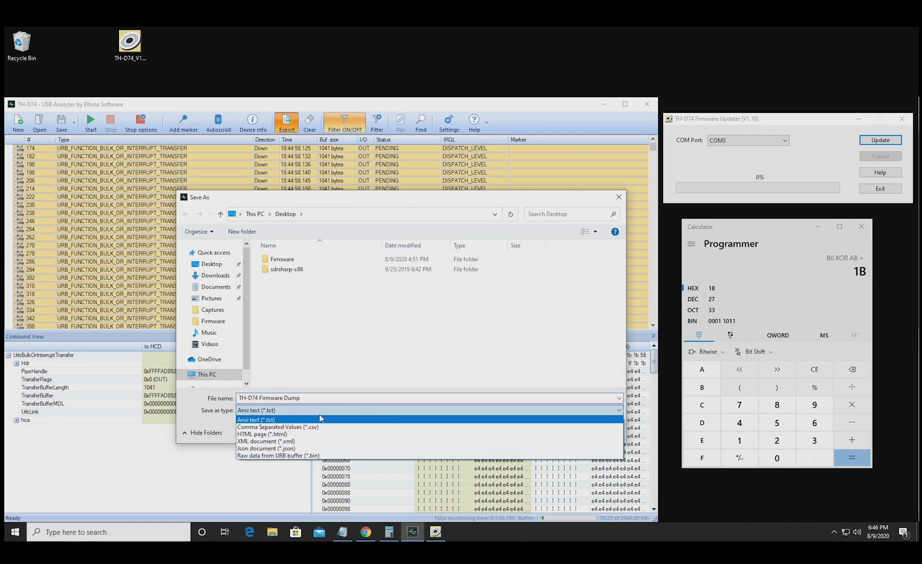
{"action": "left_click", "coordinate": [310, 456]}
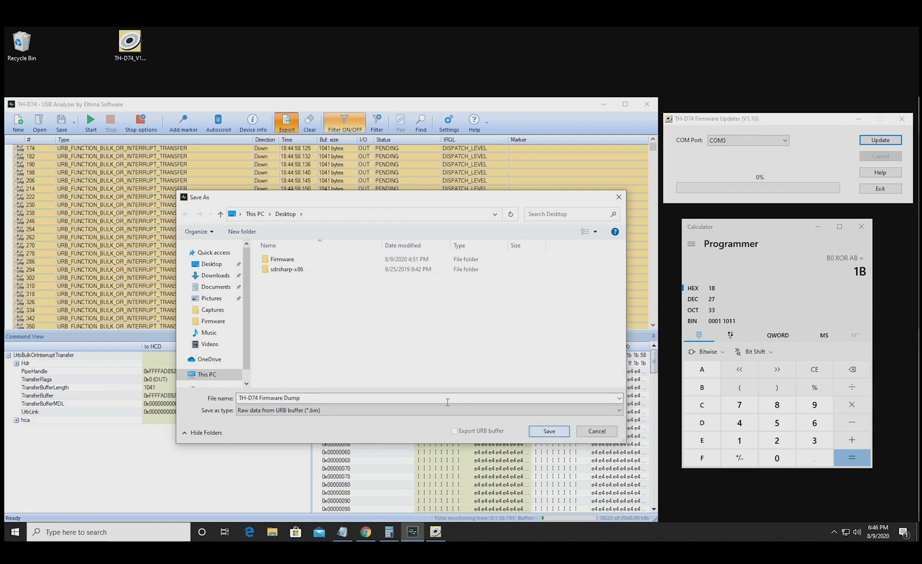
{"action": "left_click", "coordinate": [384, 398]}
{"action": "left_click", "coordinate": [384, 398]}
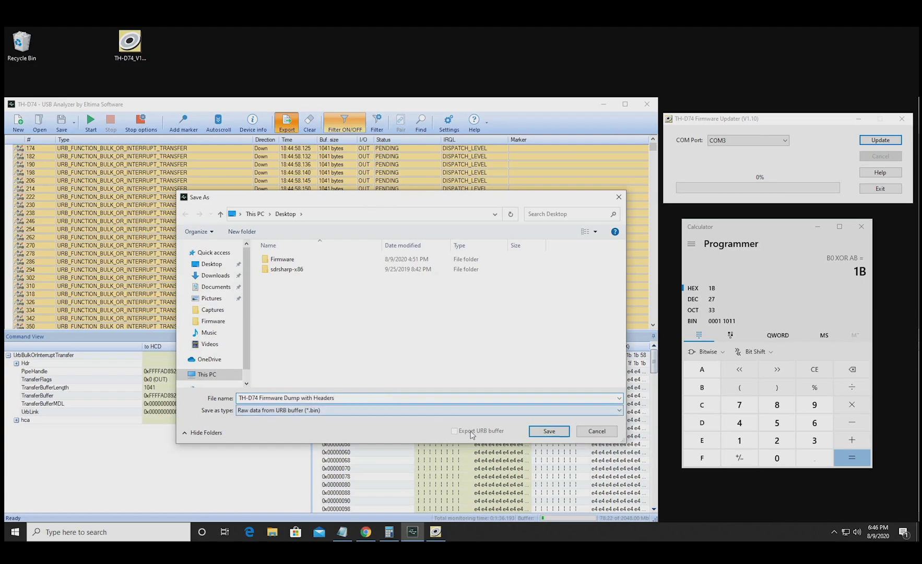
{"action": "left_click", "coordinate": [548, 431]}
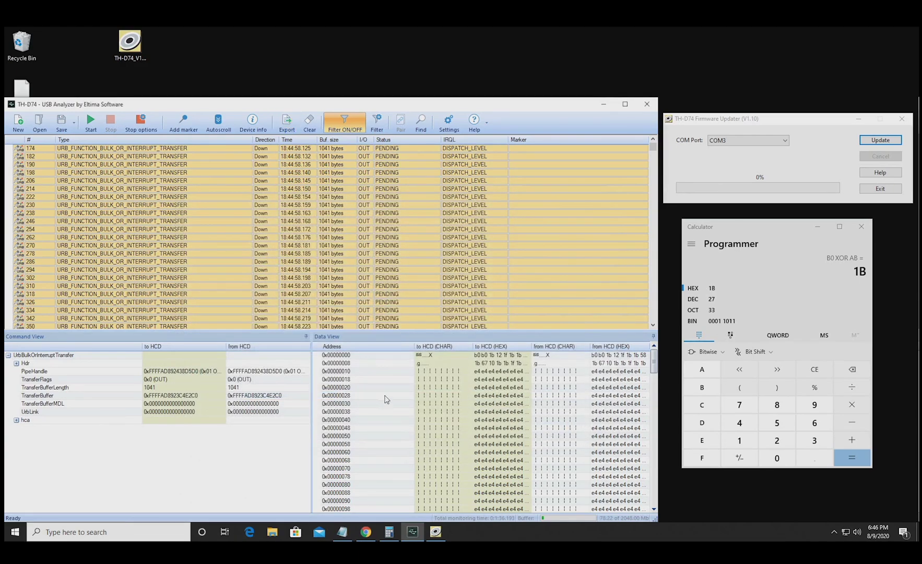
Close USB Analyzer without saving the session, and close the firmware updater
{"action": "left_click", "coordinate": [646, 106]}
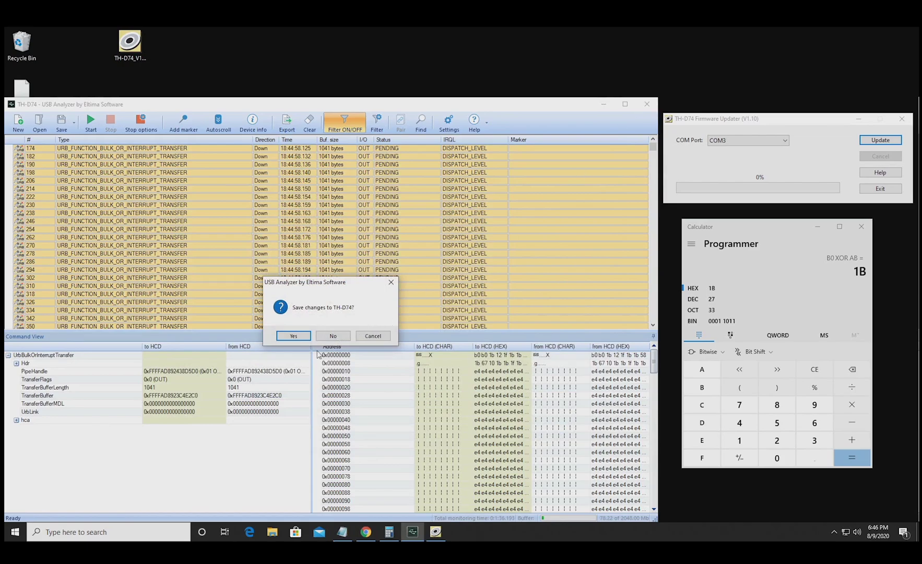
{"action": "left_click", "coordinate": [325, 338]}
{"action": "left_click", "coordinate": [904, 122]}
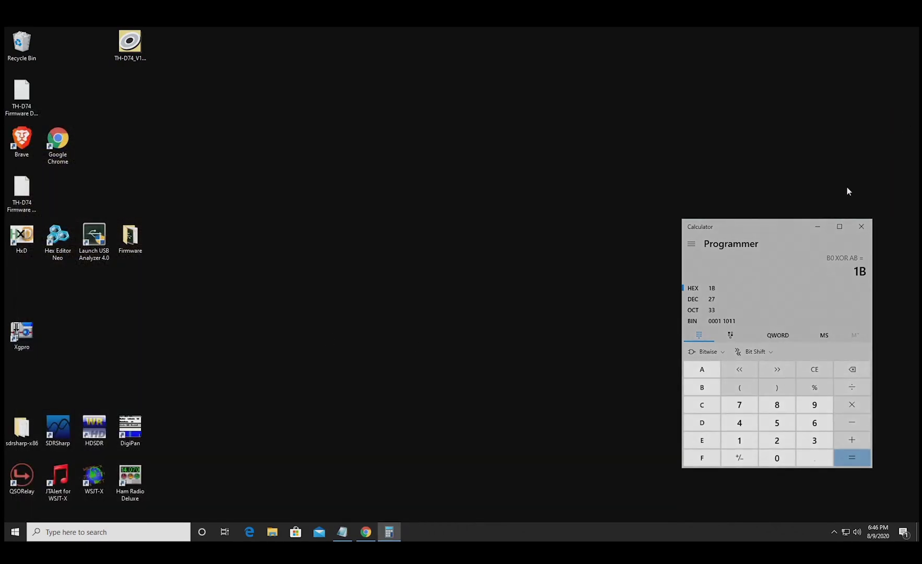
Rearrange the dump files and delete 'TH-D74 Firmware Dump with Headers.bin.in'
{"action": "left_click_drag", "start_coordinate": [24, 196], "coordinate": [279, 147]}
{"action": "left_click", "coordinate": [21, 96]}
{"action": "left_click_drag", "start_coordinate": [20, 96], "coordinate": [210, 172]}
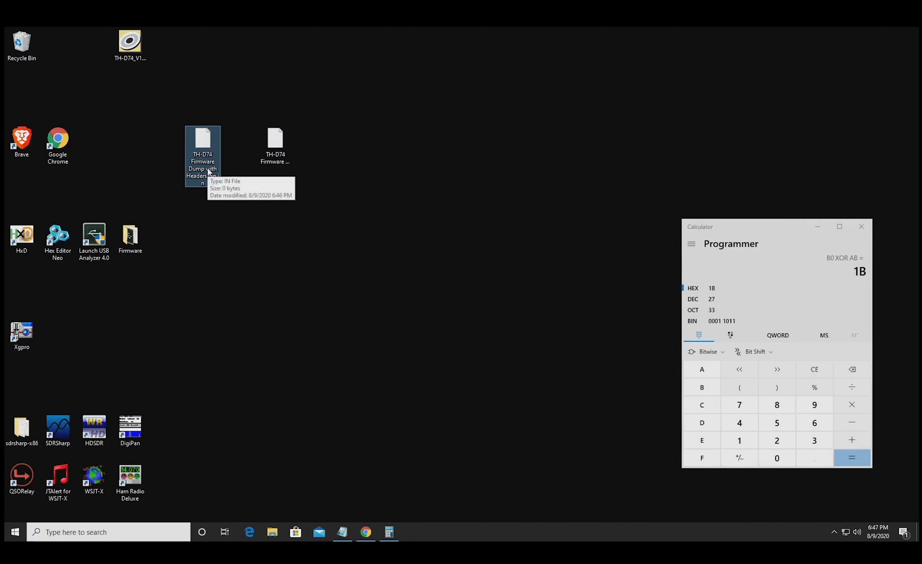
{"action": "key", "text": "Delete"}
{"action": "left_click", "coordinate": [267, 162]}
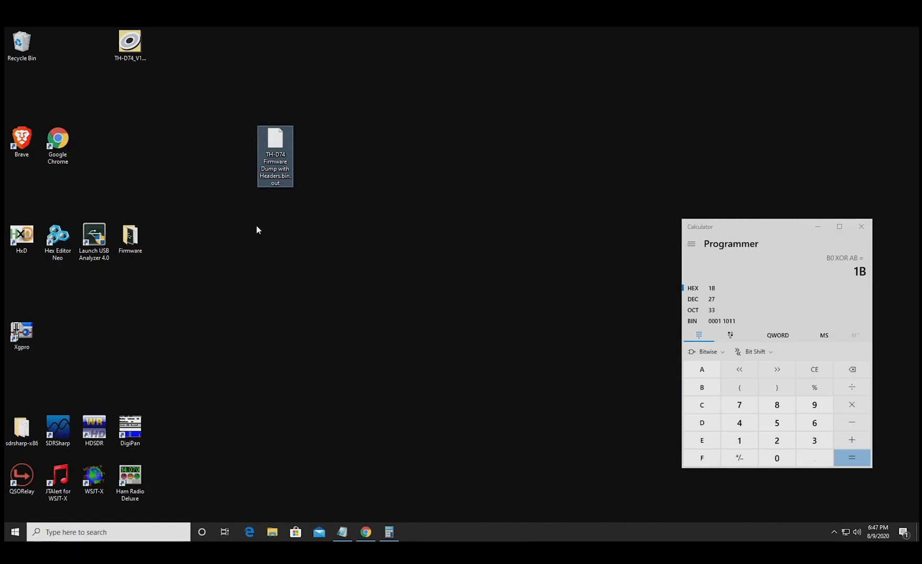
Launch Hex Editor Neo in trial mode and open 'TH-D74 Firmware Dump with Headers.bin.out'
{"action": "double_click", "coordinate": [53, 236]}
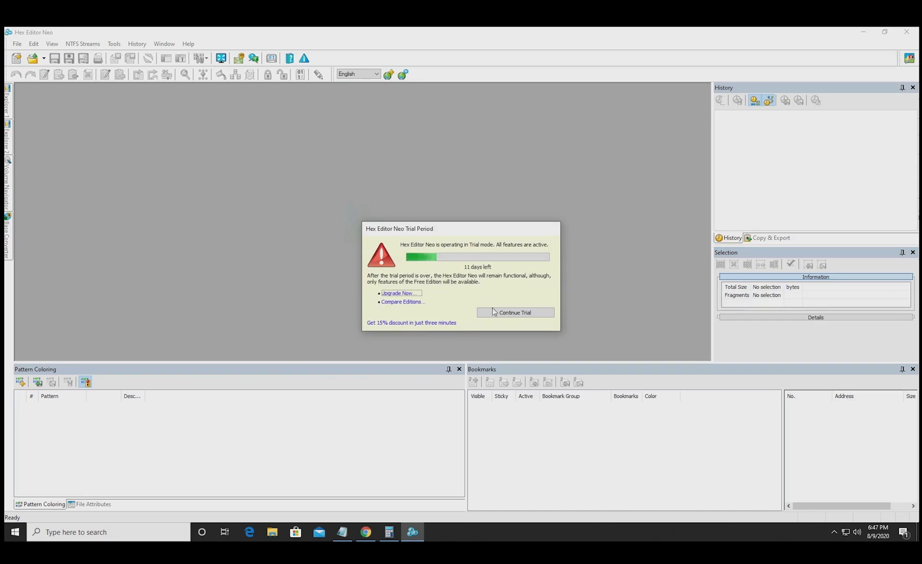
{"action": "left_click", "coordinate": [512, 313]}
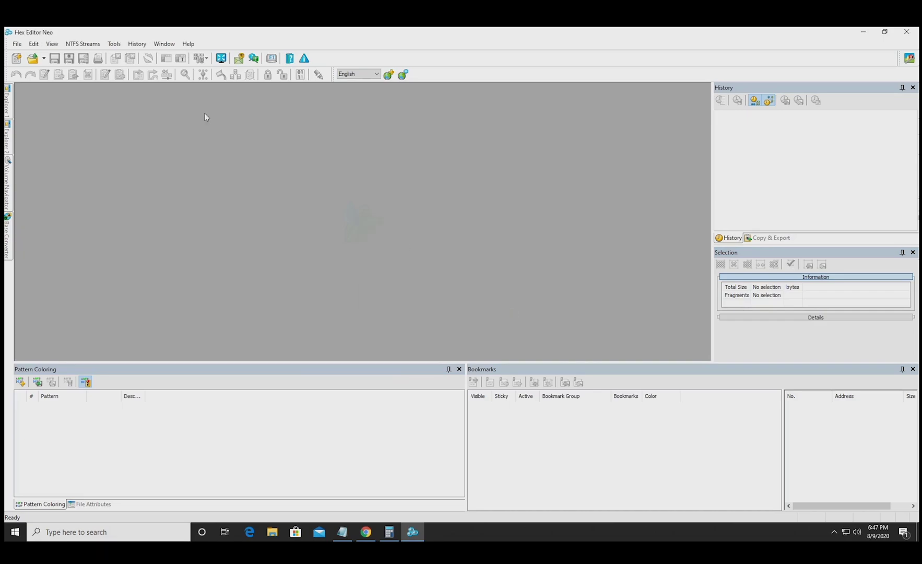
{"action": "left_click", "coordinate": [33, 58]}
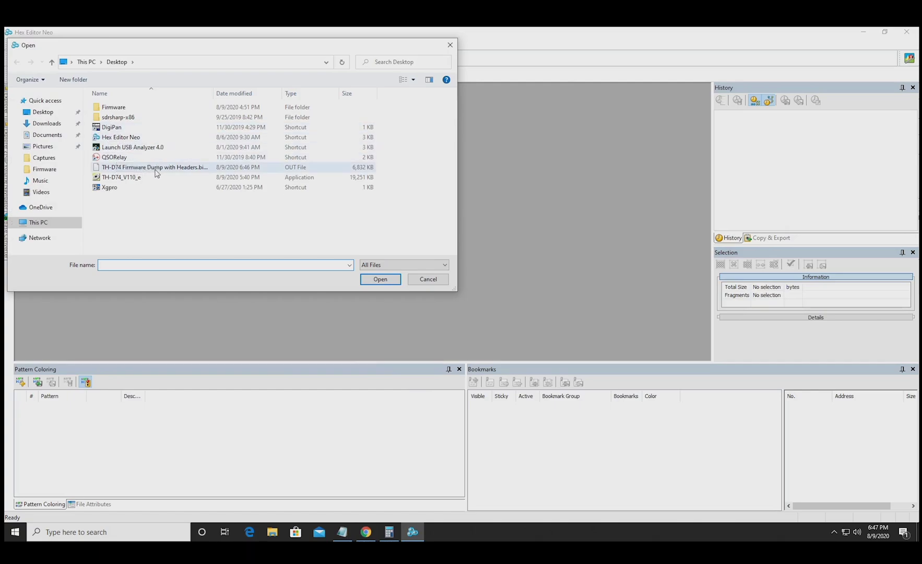
{"action": "left_click", "coordinate": [154, 169]}
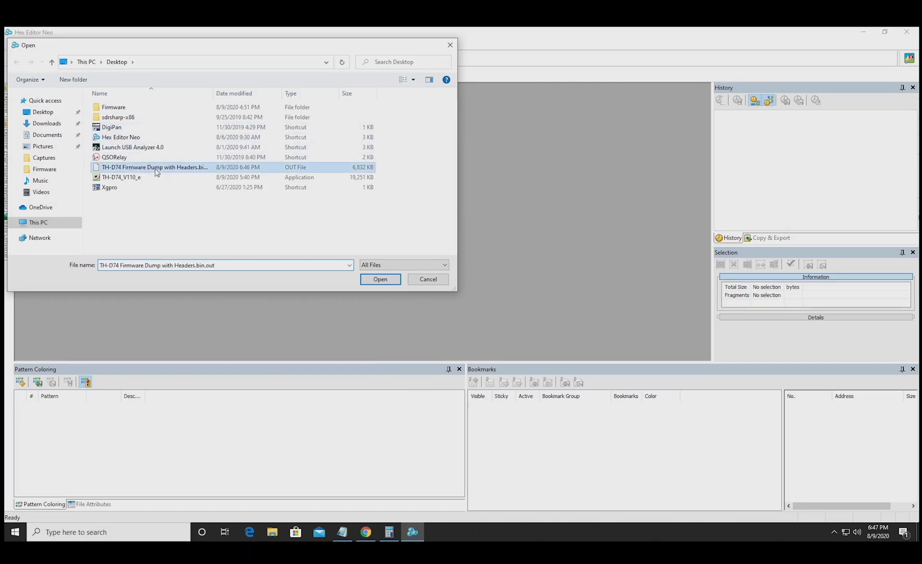
{"action": "left_click", "coordinate": [379, 280]}
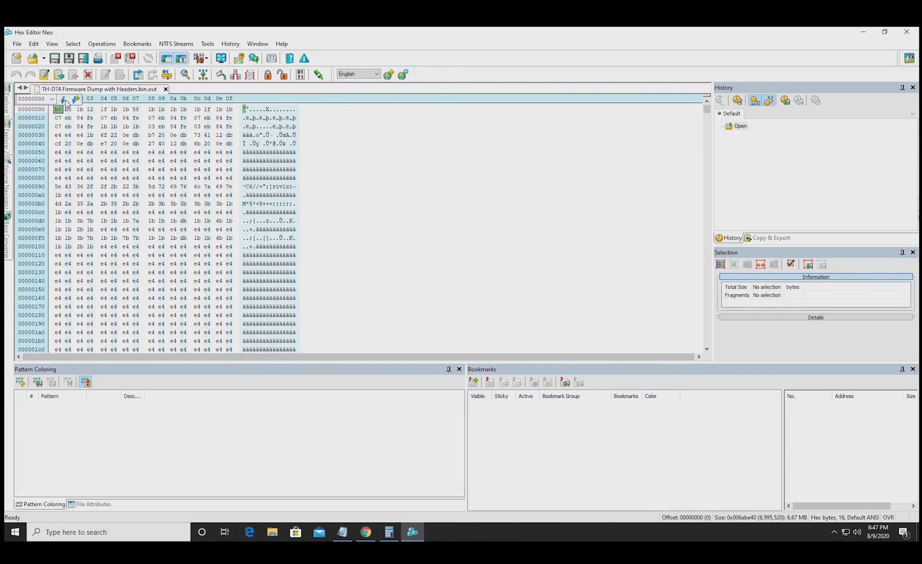
Set the hex view's column count to Auto
{"action": "left_click", "coordinate": [47, 46]}
{"action": "mouse_move", "coordinate": [112, 213]}
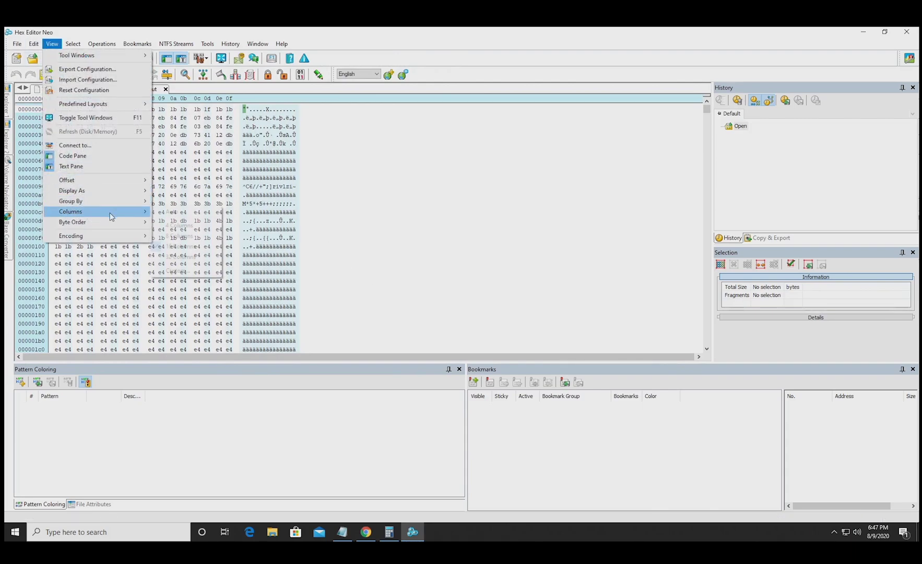
{"action": "left_click", "coordinate": [170, 213]}
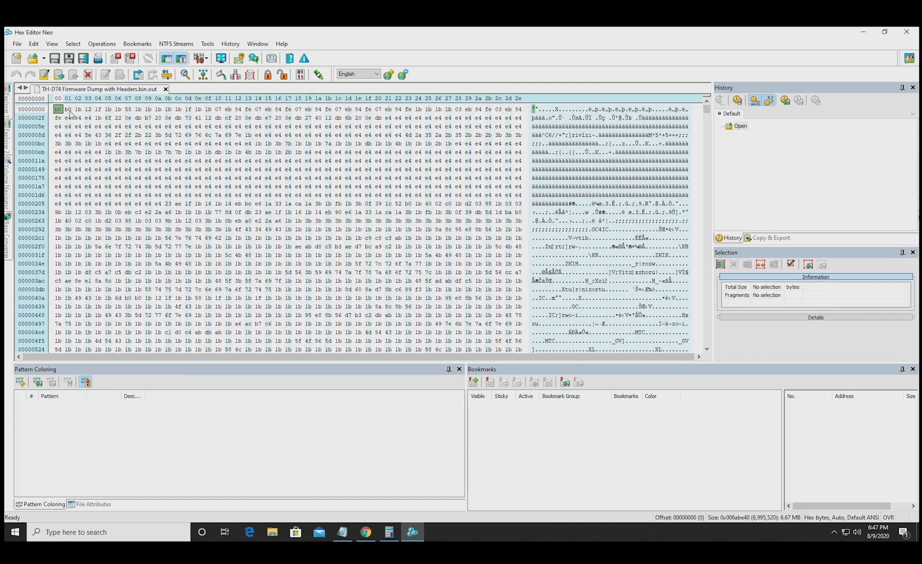
Apply a Bitwise XOR with pattern 1b to the whole capture file, checking the key in the calculator
{"action": "left_click", "coordinate": [101, 43]}
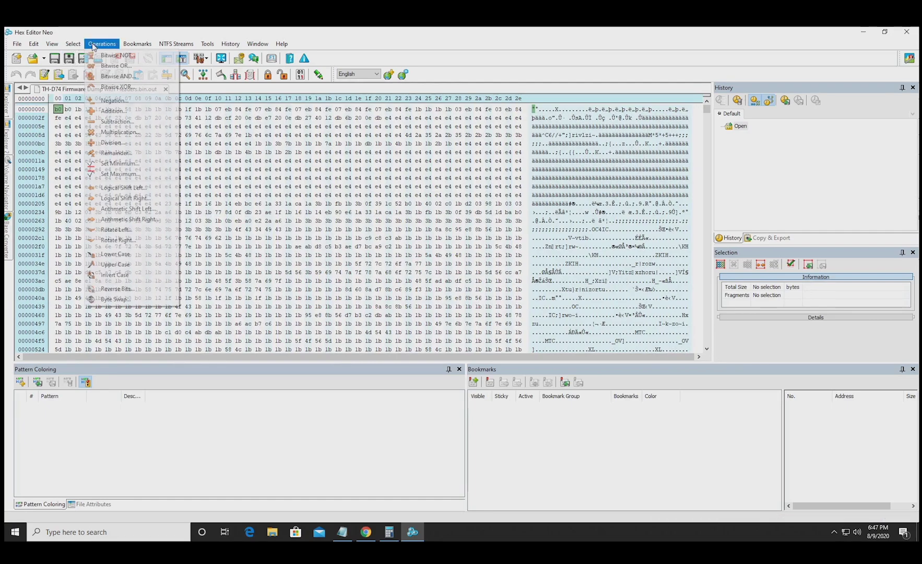
{"action": "left_click", "coordinate": [118, 87]}
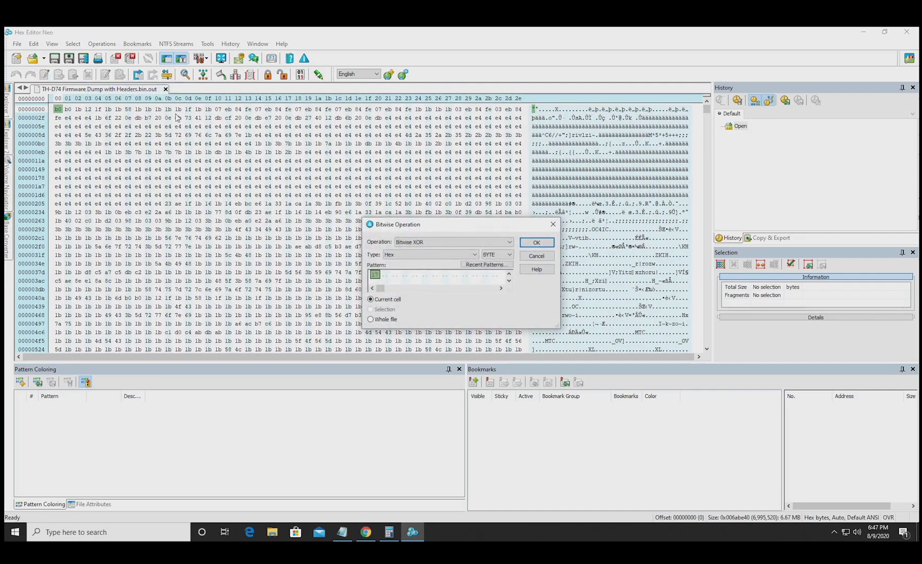
{"action": "left_click_drag", "start_coordinate": [446, 228], "coordinate": [373, 199]}
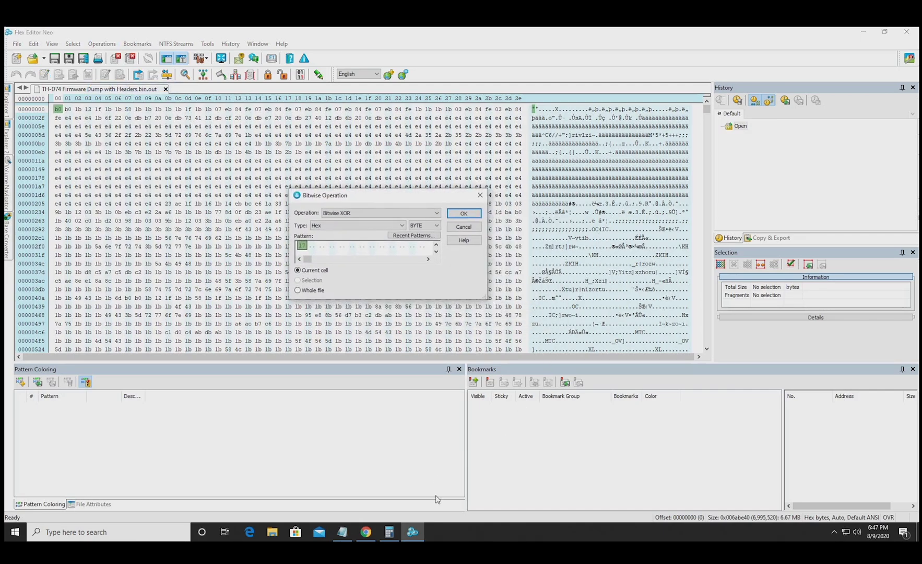
{"action": "left_click", "coordinate": [387, 537]}
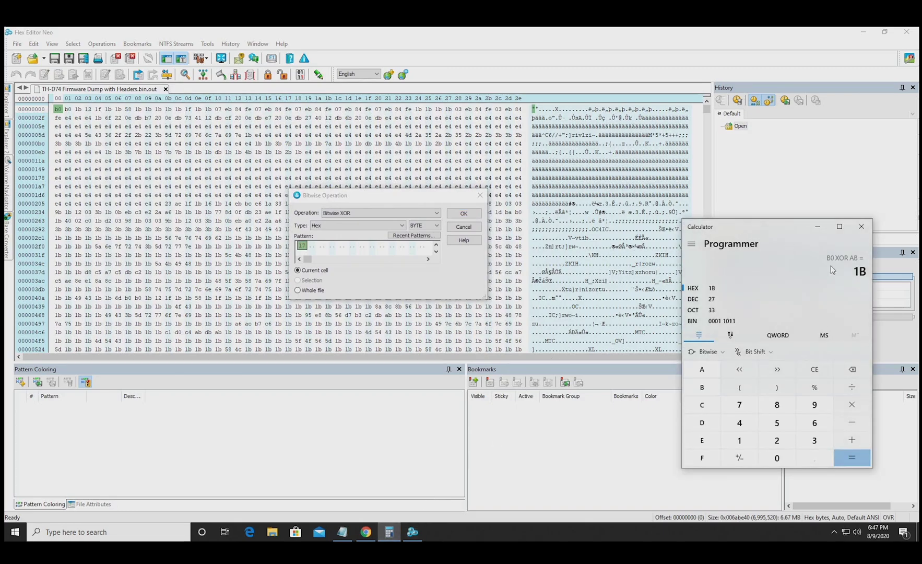
{"action": "left_click", "coordinate": [303, 247]}
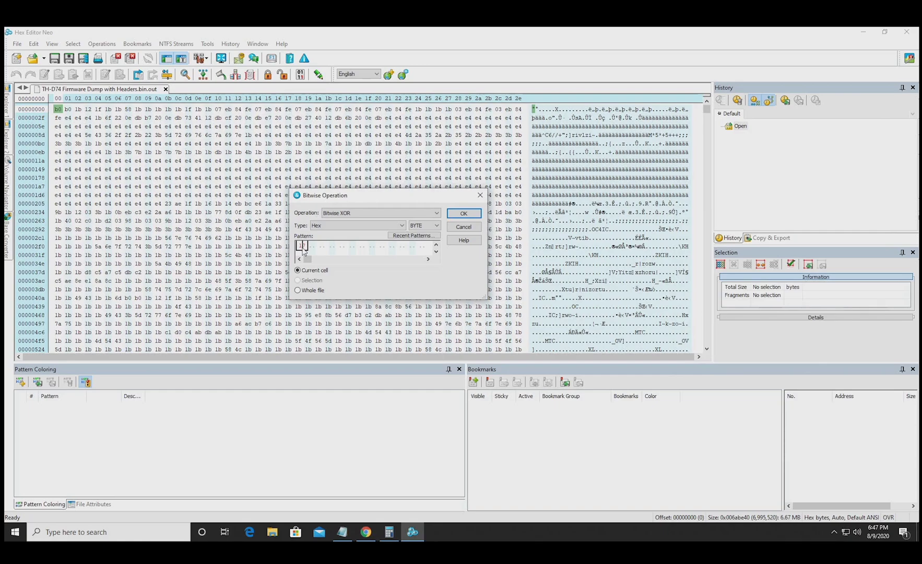
{"action": "key", "text": "BackSpace"}
{"action": "type", "text": "1b"}
{"action": "left_click", "coordinate": [300, 292]}
{"action": "left_click", "coordinate": [464, 215]}
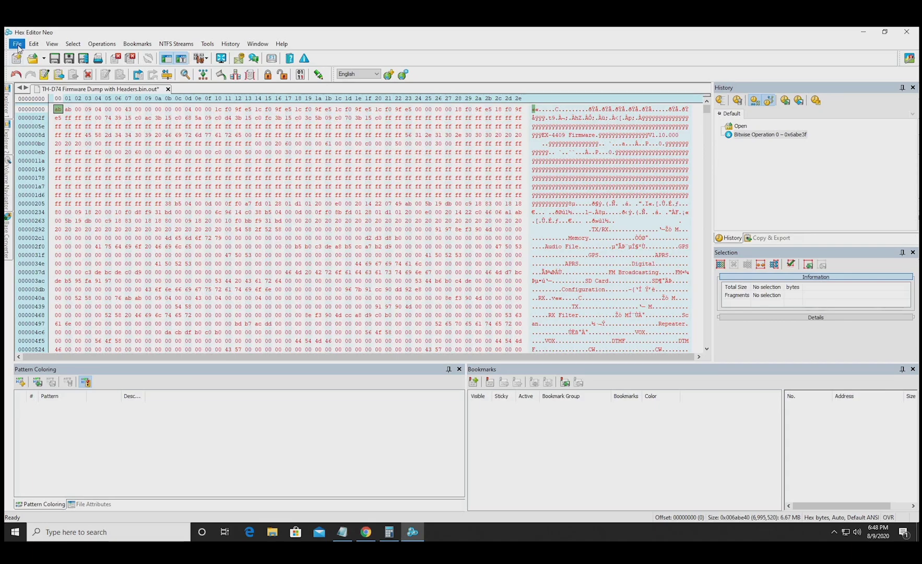
Save the decoded data to the Desktop as 'TH-D74 Firmware Dump.bin'
{"action": "left_click", "coordinate": [18, 44]}
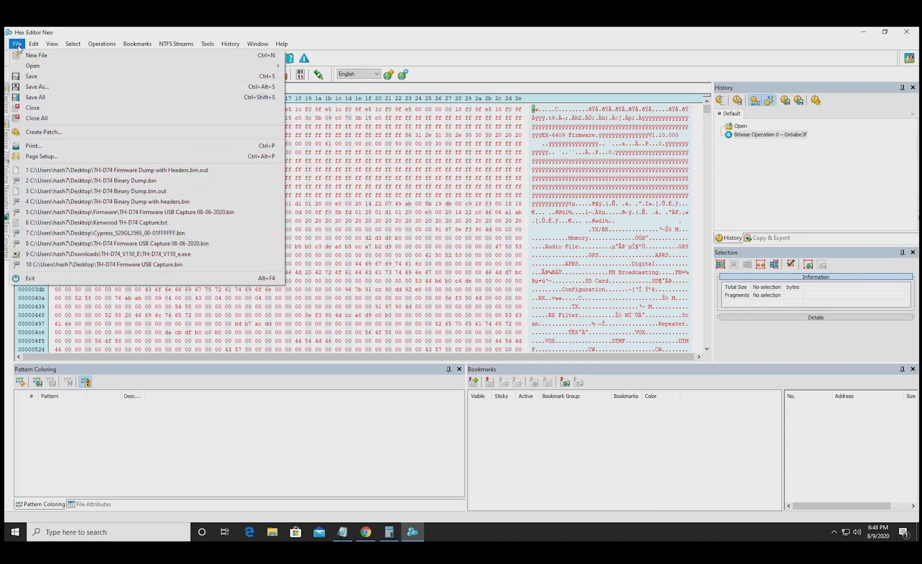
{"action": "left_click", "coordinate": [51, 87]}
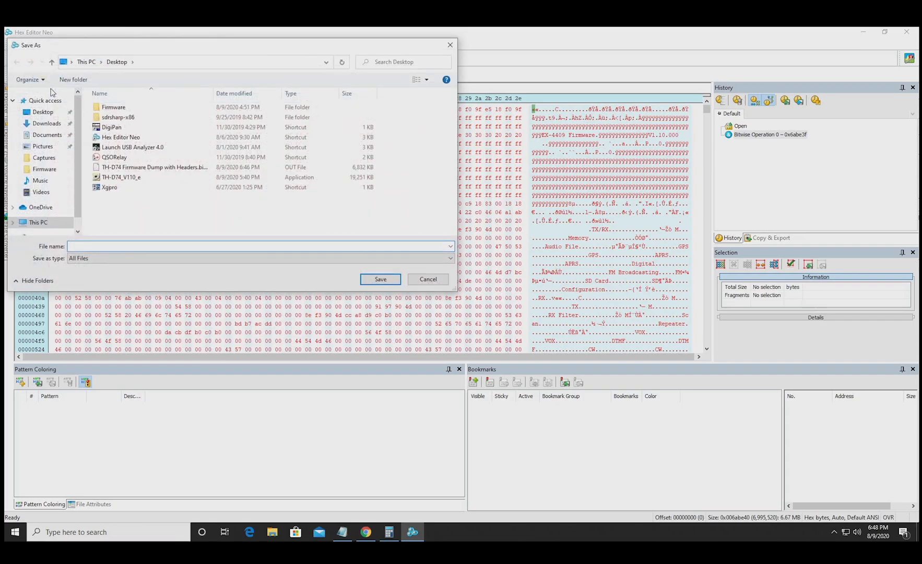
{"action": "left_click", "coordinate": [134, 168]}
{"action": "left_click", "coordinate": [193, 248]}
{"action": "left_click", "coordinate": [208, 247]}
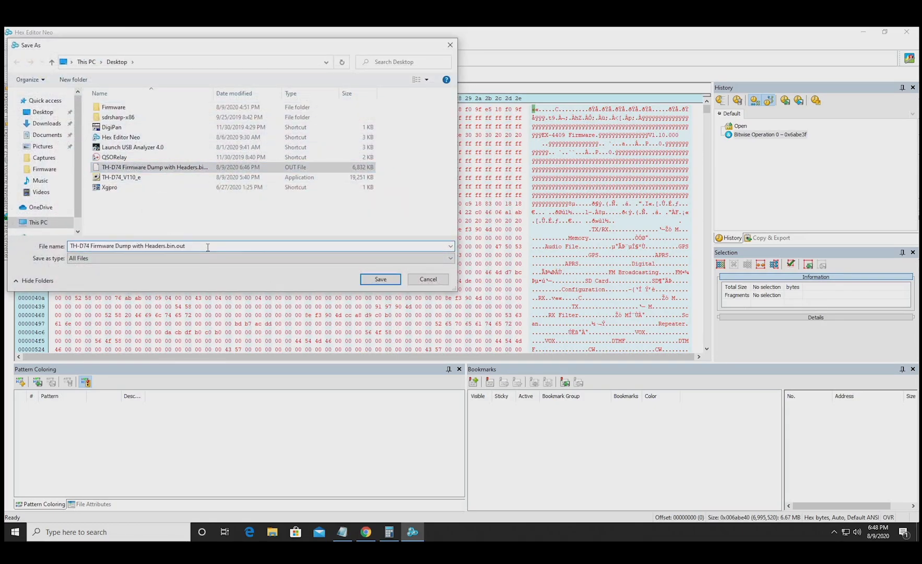
{"action": "key", "text": "BackSpace"}
{"action": "key", "text": "BackSpace"}
{"action": "key", "text": "BackSpace"}
{"action": "key", "text": "BackSpace"}
{"action": "key", "text": "BackSpace"}
{"action": "key", "text": "BackSpace"}
{"action": "key", "text": "BackSpace"}
{"action": "key", "text": "BackSpace"}
{"action": "key", "text": "BackSpace"}
{"action": "key", "text": "BackSpace"}
{"action": "key", "text": "BackSpace"}
{"action": "key", "text": "BackSpace"}
{"action": "key", "text": "BackSpace"}
{"action": "key", "text": "BackSpace"}
{"action": "key", "text": "BackSpace"}
{"action": "key", "text": "BackSpace"}
{"action": "key", "text": "BackSpace"}
{"action": "key", "text": "BackSpace"}
{"action": "key", "text": "BackSpace"}
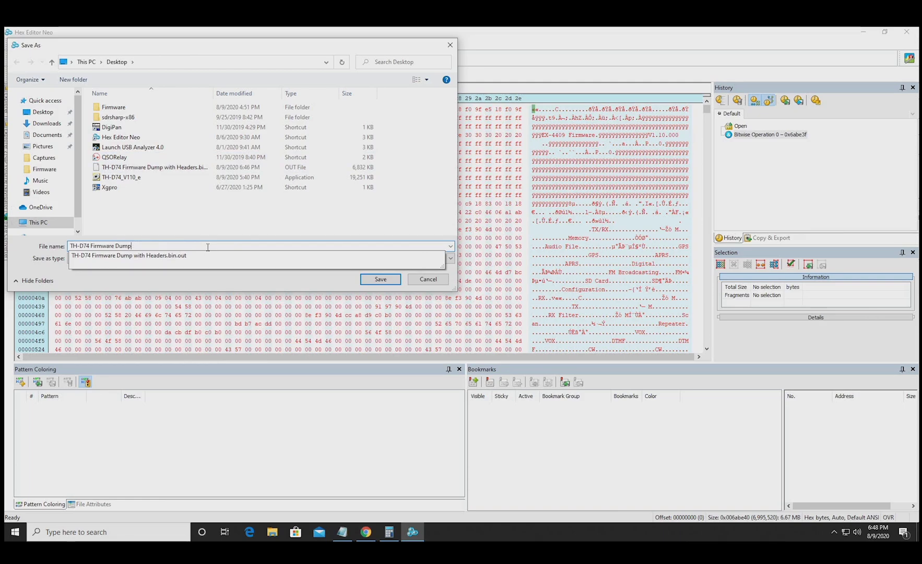
{"action": "key", "text": "Escape"}
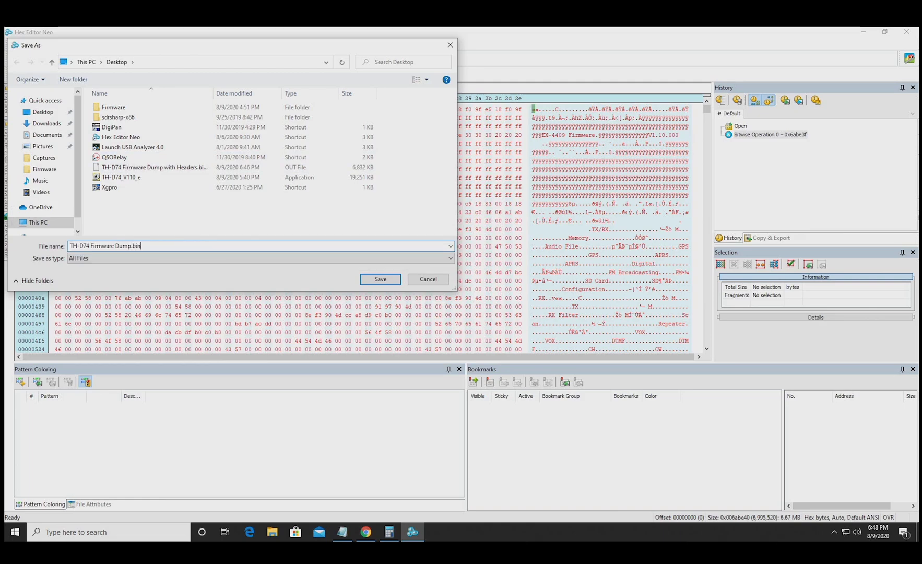
{"action": "key", "text": "Return"}
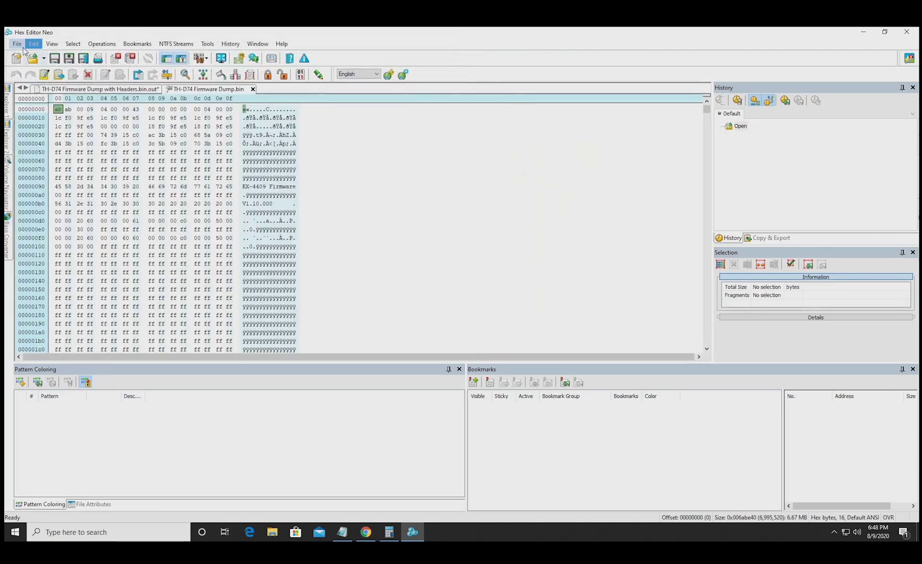
Set the hex view columns to Auto and select the first row's 16-byte header
{"action": "left_click", "coordinate": [51, 43]}
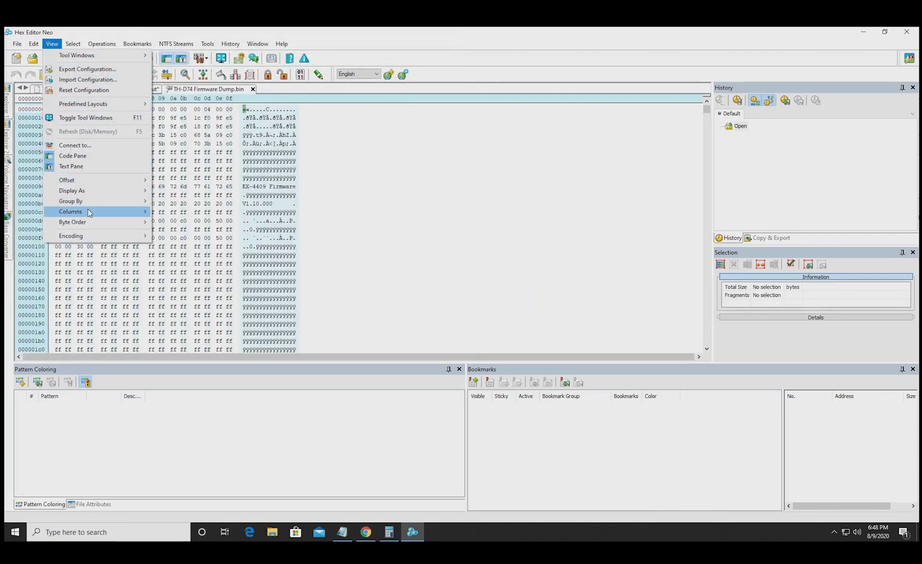
{"action": "mouse_move", "coordinate": [132, 215]}
{"action": "left_click", "coordinate": [167, 212]}
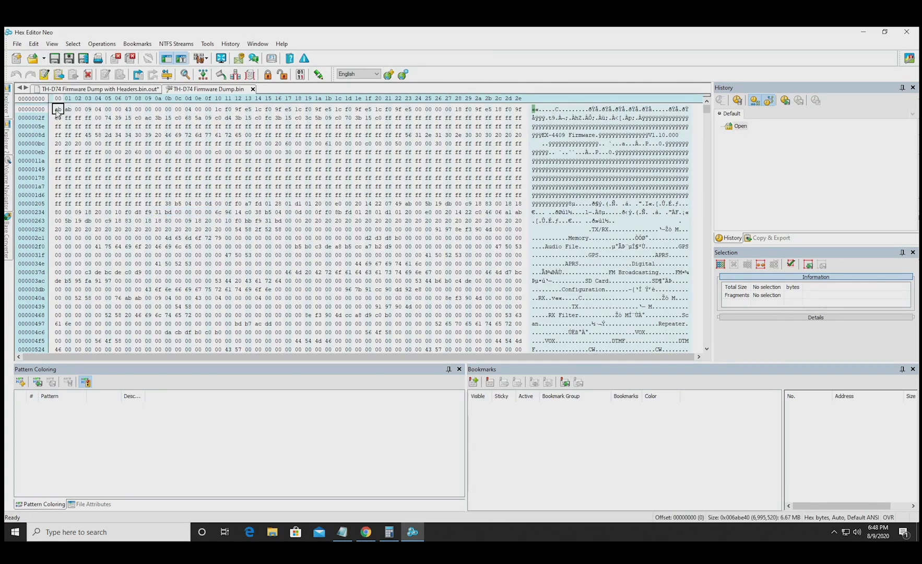
{"action": "left_click_drag", "start_coordinate": [58, 112], "coordinate": [214, 114]}
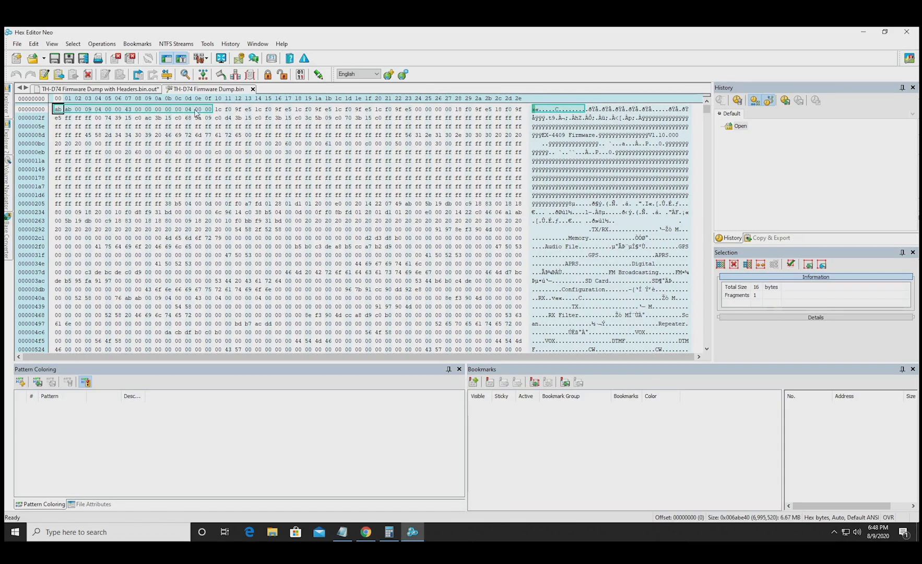
{"action": "left_click", "coordinate": [222, 110]}
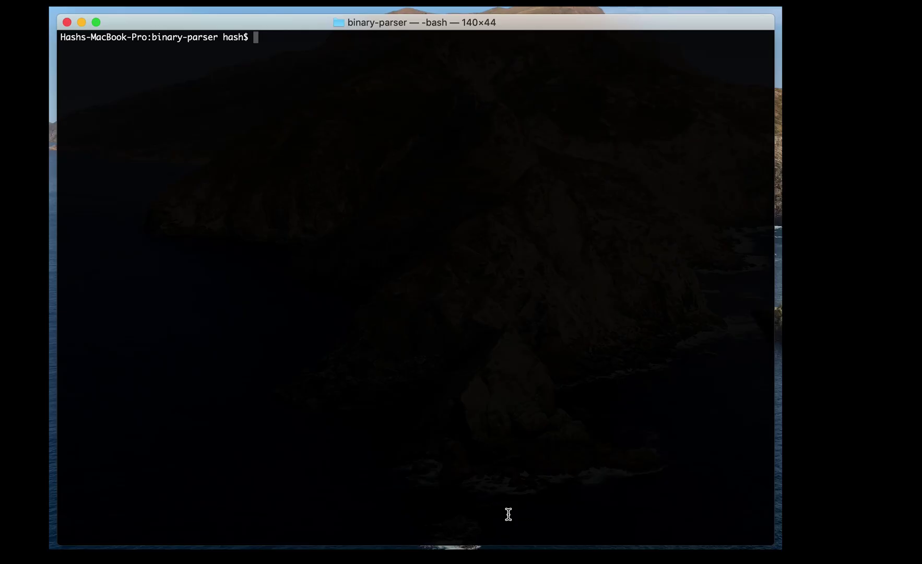
List the binary-parser folder's files with ls and open Firmware_Parse_Tool.py in vi
{"action": "type", "text": "ls"}
{"action": "key", "text": "Return"}
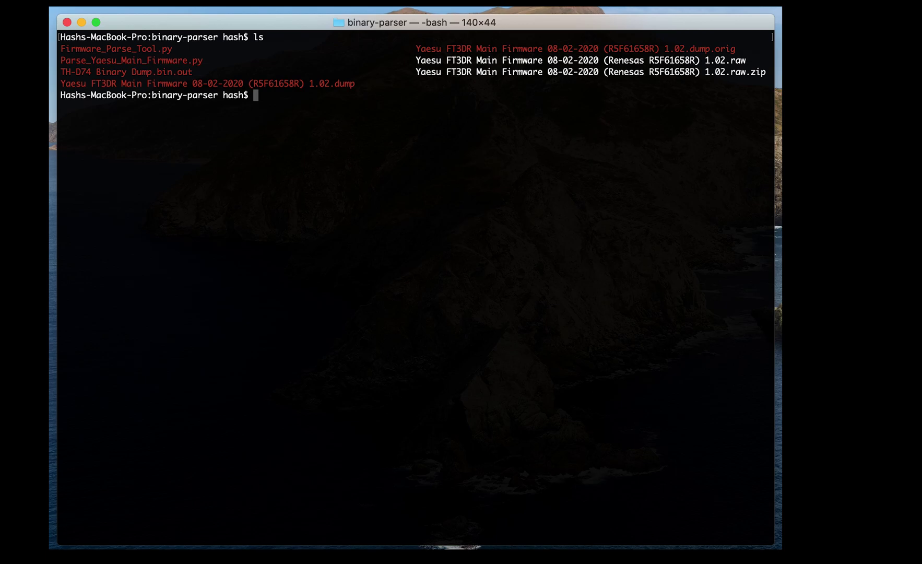
{"action": "type", "text": "vi Fi"}
{"action": "key", "text": "Tab"}
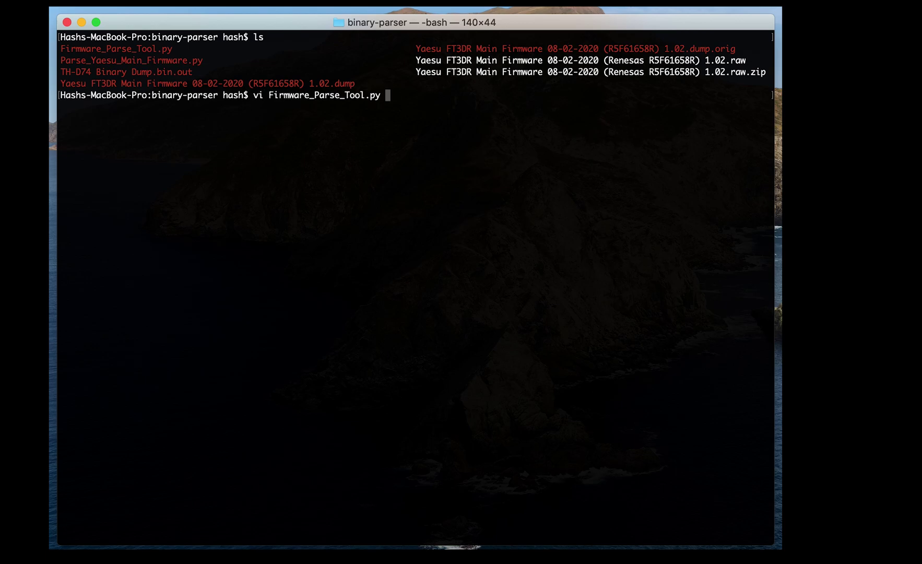
{"action": "key", "text": "Return"}
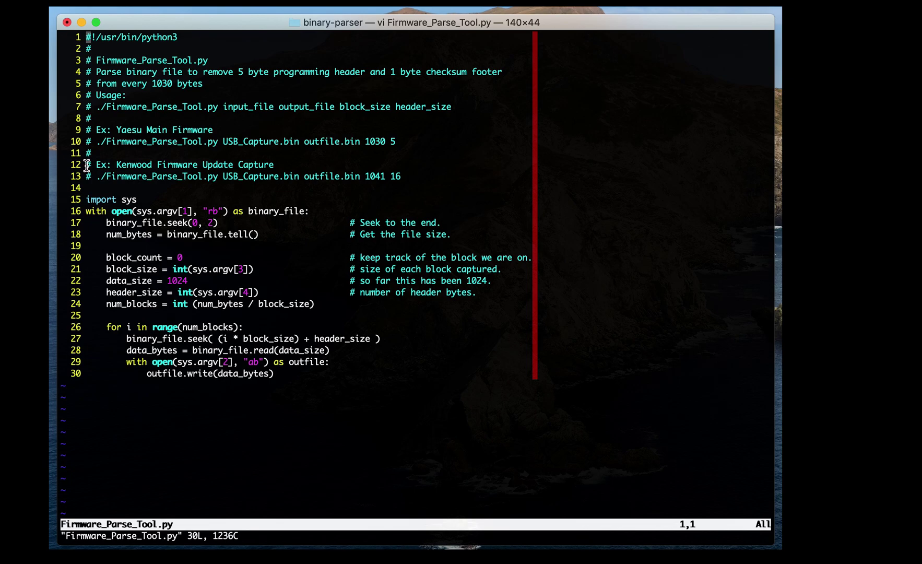
Review the Kenwood usage example (block size 1041, header 16), then quit vi with :wq
{"action": "left_click_drag", "start_coordinate": [86, 166], "coordinate": [406, 176]}
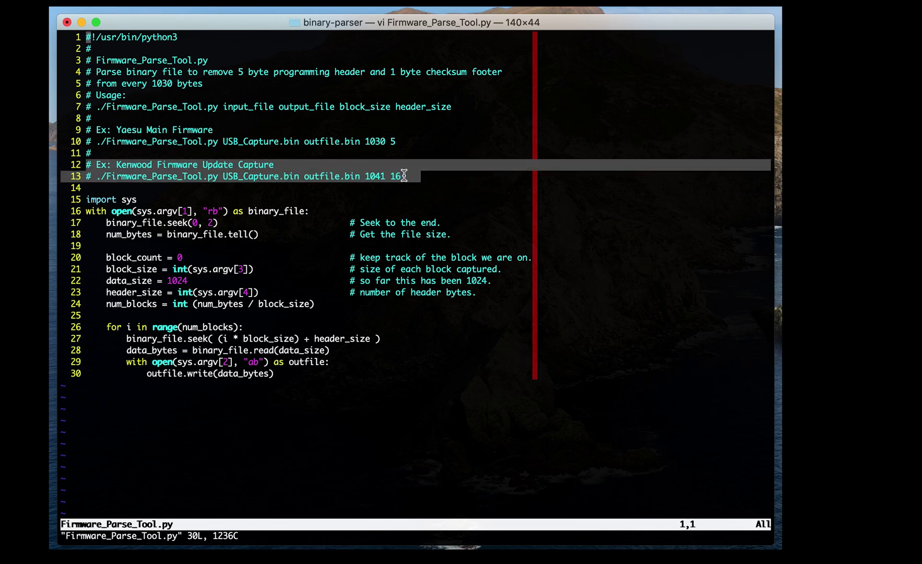
{"action": "left_click", "coordinate": [404, 176]}
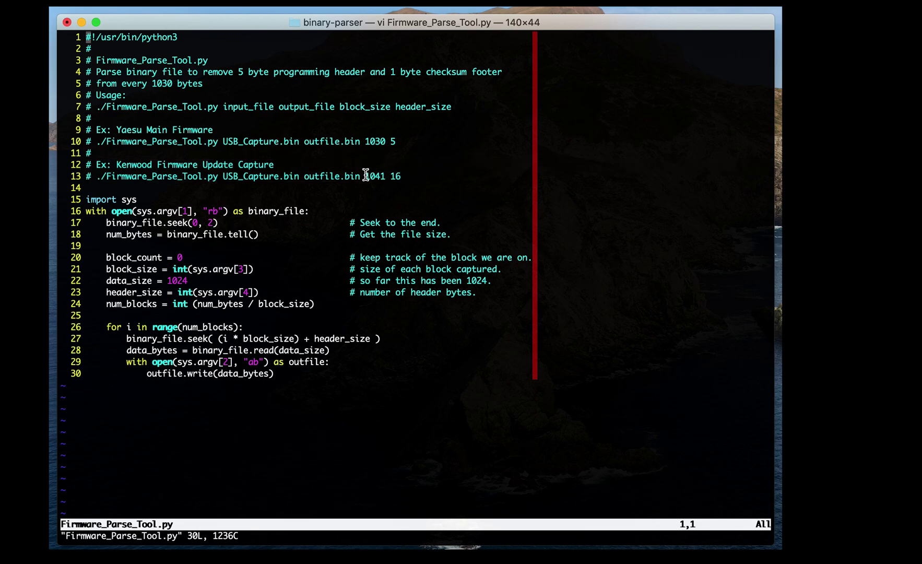
{"action": "left_click_drag", "start_coordinate": [364, 176], "coordinate": [388, 175]}
{"action": "left_click", "coordinate": [407, 174]}
{"action": "left_click_drag", "start_coordinate": [390, 175], "coordinate": [407, 176]}
{"action": "left_click", "coordinate": [427, 179]}
{"action": "type", "text": ":wq"}
{"action": "key", "text": "Return"}
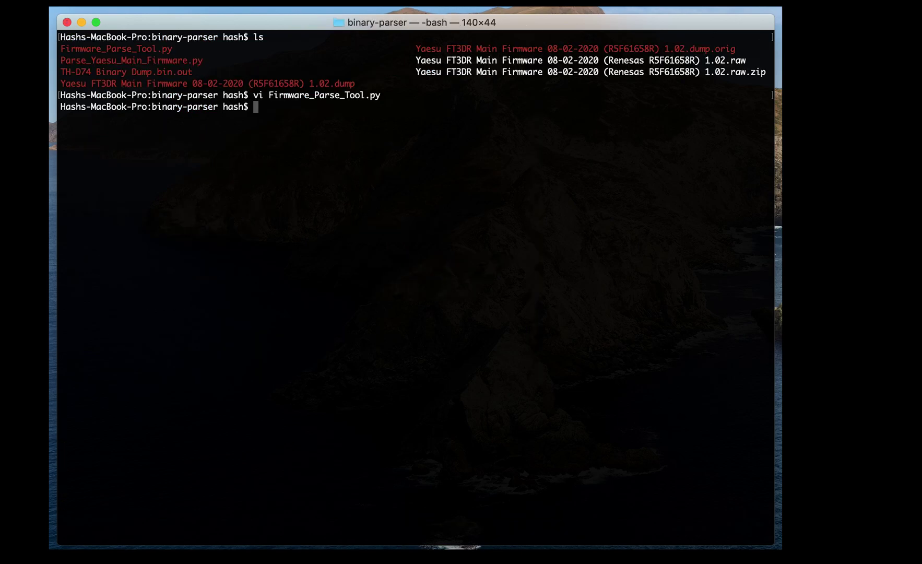
Run Firmware_Parse_Tool.py on 'TH-D74 Binary Dump.bin.out' into TH-D74_Parsed.bin with 1041 16
{"action": "type", "text": "./Fir"}
{"action": "key", "text": "Tab"}
{"action": "type", "text": "TH"}
{"action": "key", "text": "Tab"}
{"action": "type", "text": "TH-D74_Parsed.bin"}
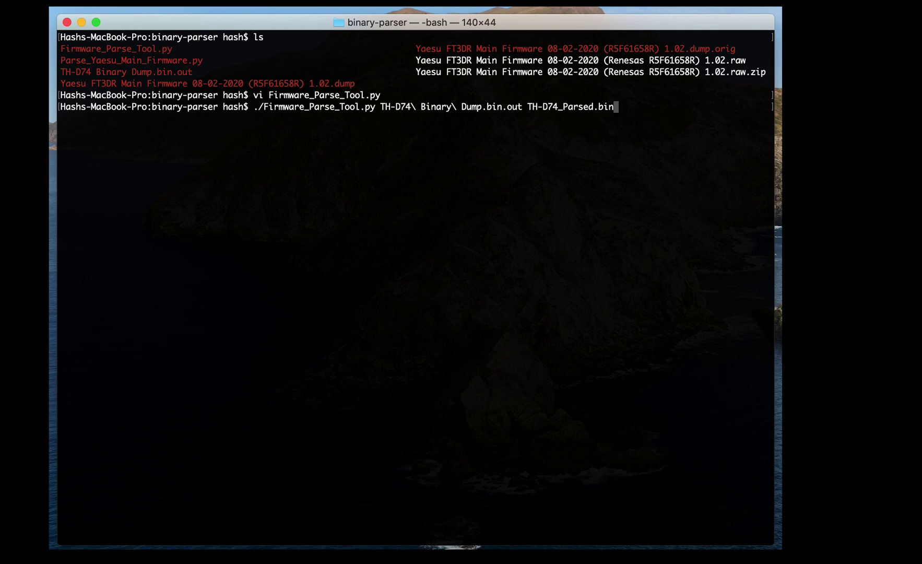
{"action": "type", "text": " 1041 16"}
{"action": "key", "text": "Return"}
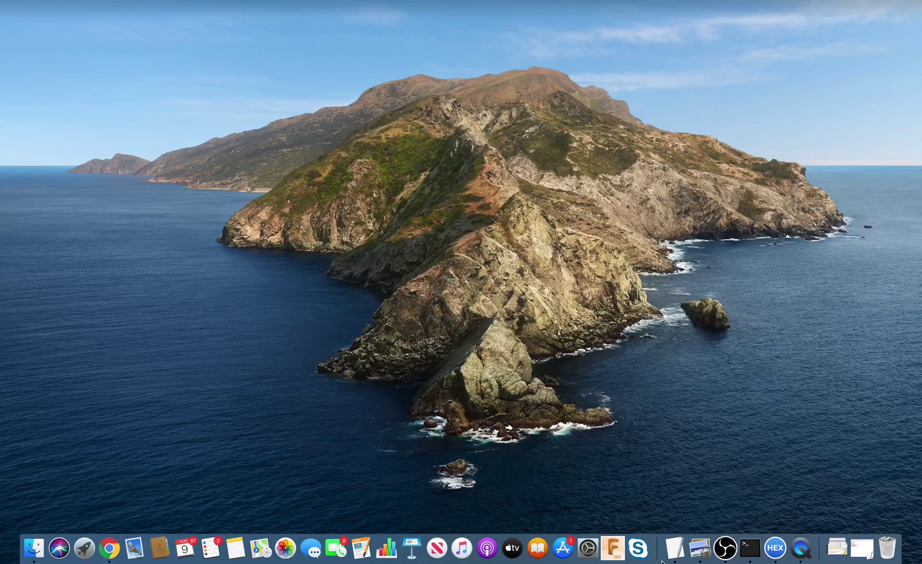
Open 'TH-D74 Binary Dump.bin.out' in Hex Fiend and tile its window to the left half
{"action": "left_click", "coordinate": [773, 546]}
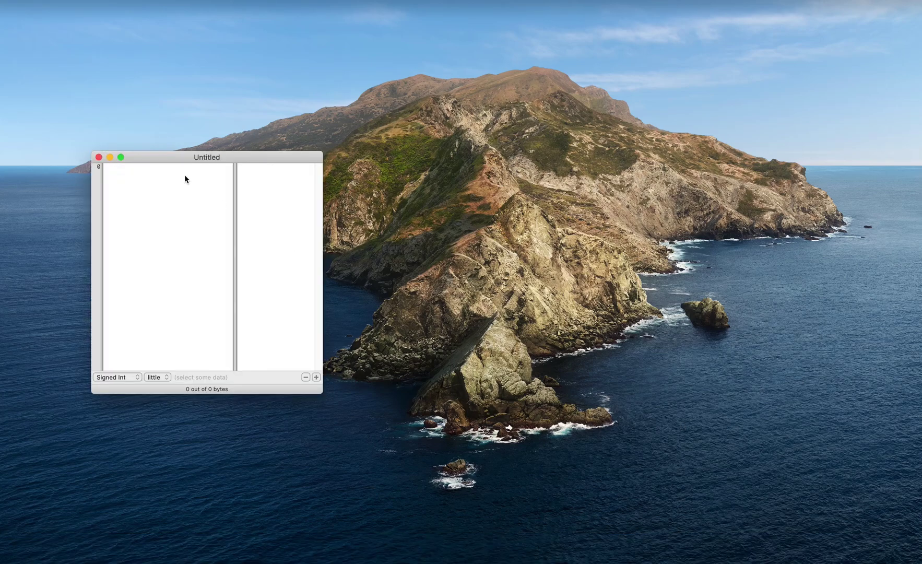
{"action": "left_click", "coordinate": [58, 1]}
{"action": "left_click", "coordinate": [82, 17]}
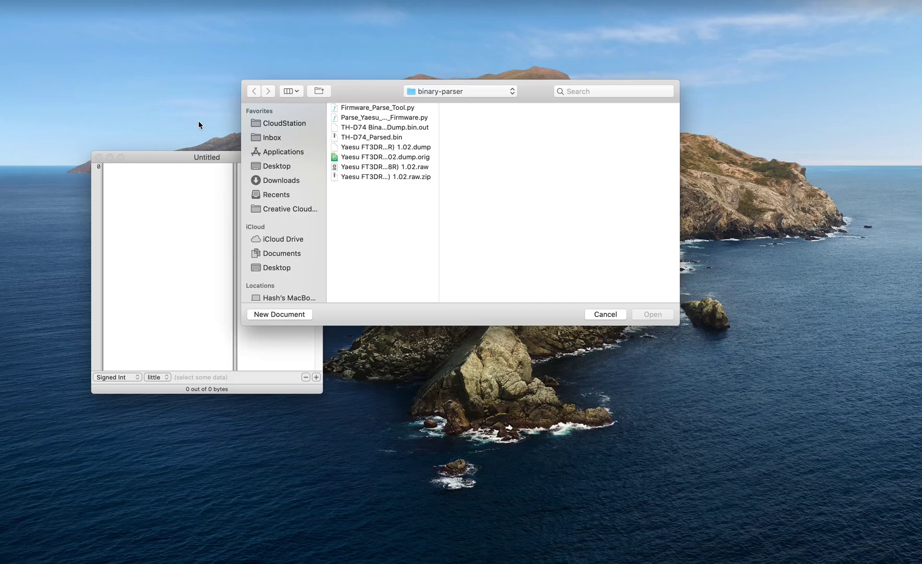
{"action": "double_click", "coordinate": [388, 127]}
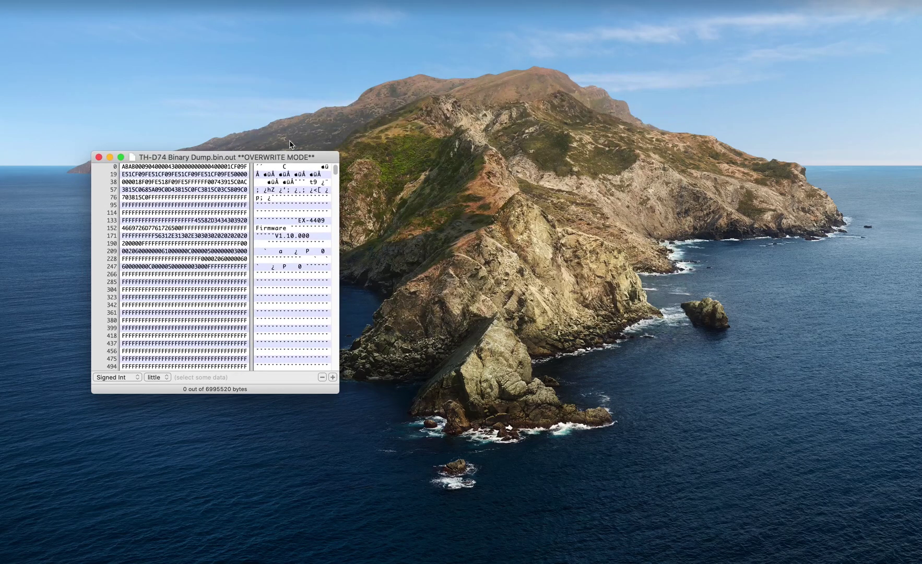
{"action": "mouse_move", "coordinate": [124, 158]}
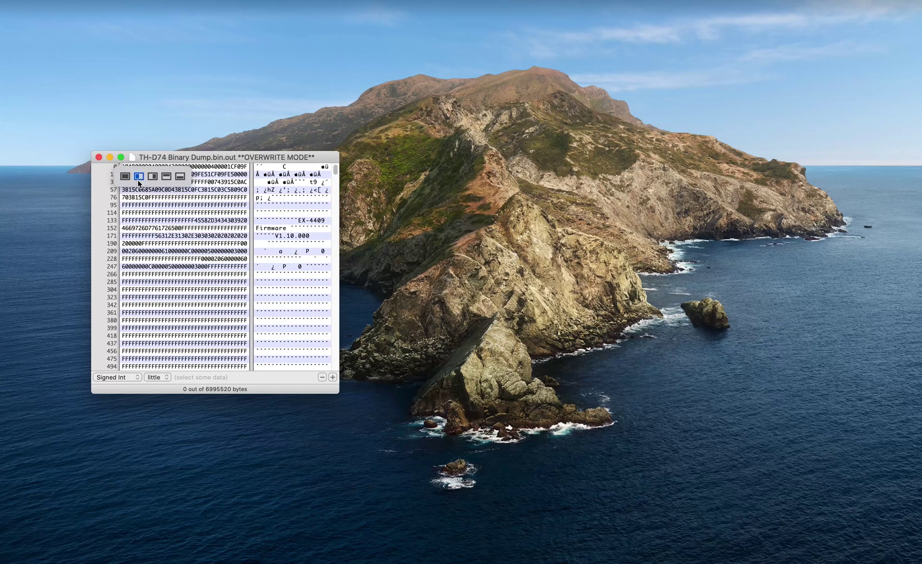
{"action": "left_click", "coordinate": [138, 176]}
Open TH-D74_Parsed.bin from the binary-parser folder and tile its window to the right half
{"action": "left_click", "coordinate": [63, 0]}
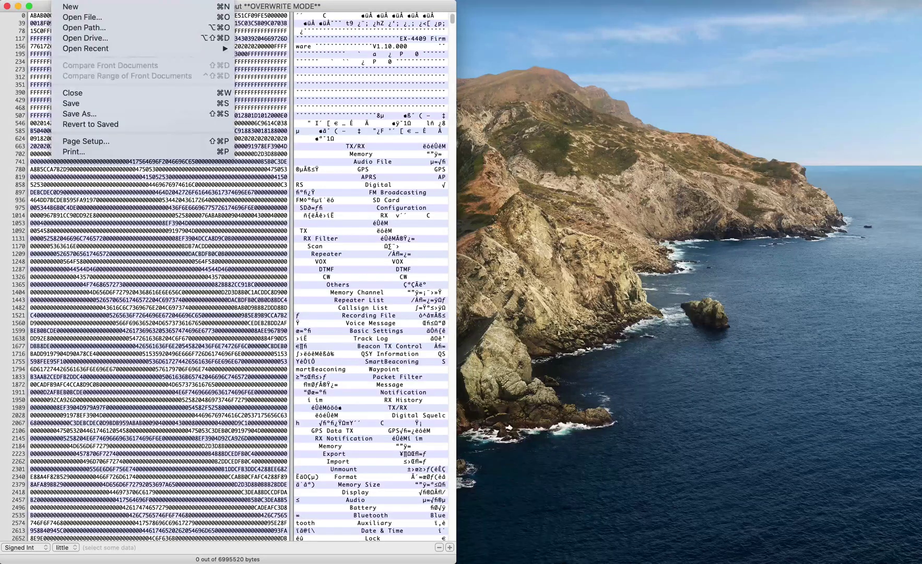
{"action": "left_click", "coordinate": [74, 19]}
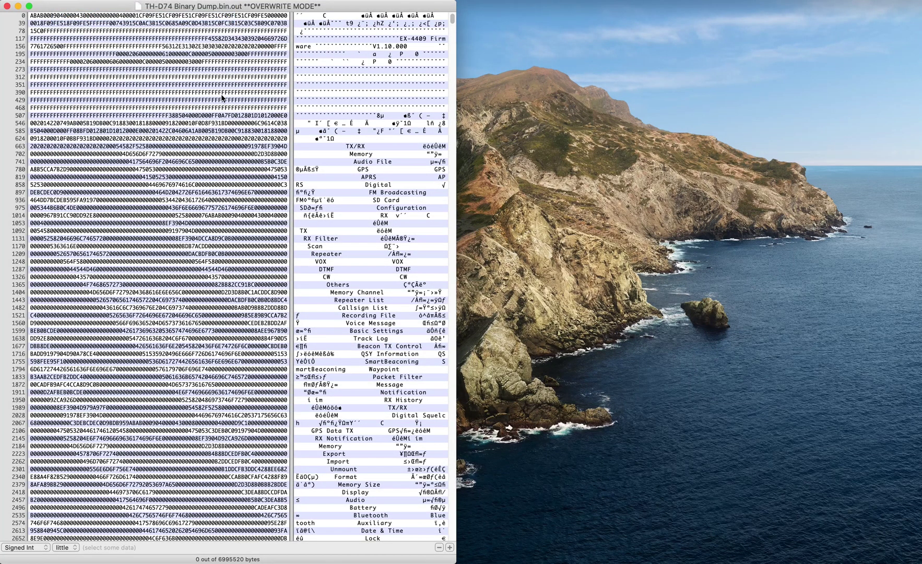
{"action": "left_click", "coordinate": [380, 137]}
{"action": "left_click", "coordinate": [652, 314]}
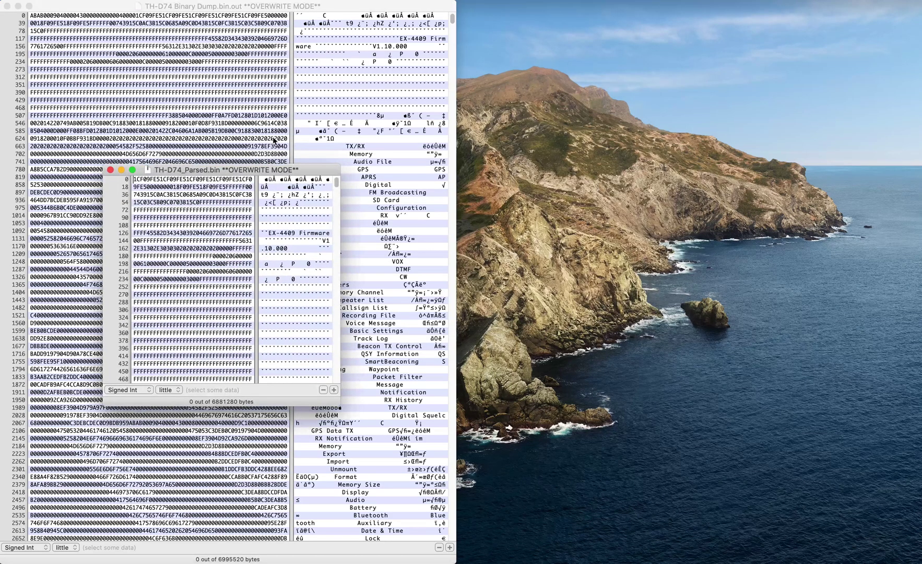
{"action": "mouse_move", "coordinate": [133, 170]}
{"action": "left_click", "coordinate": [164, 189]}
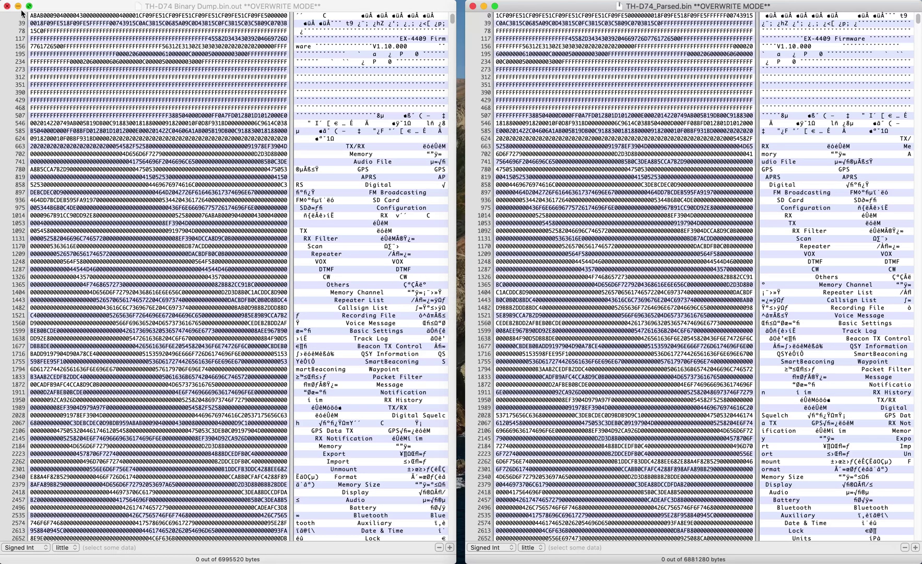
{"action": "left_click", "coordinate": [33, 21]}
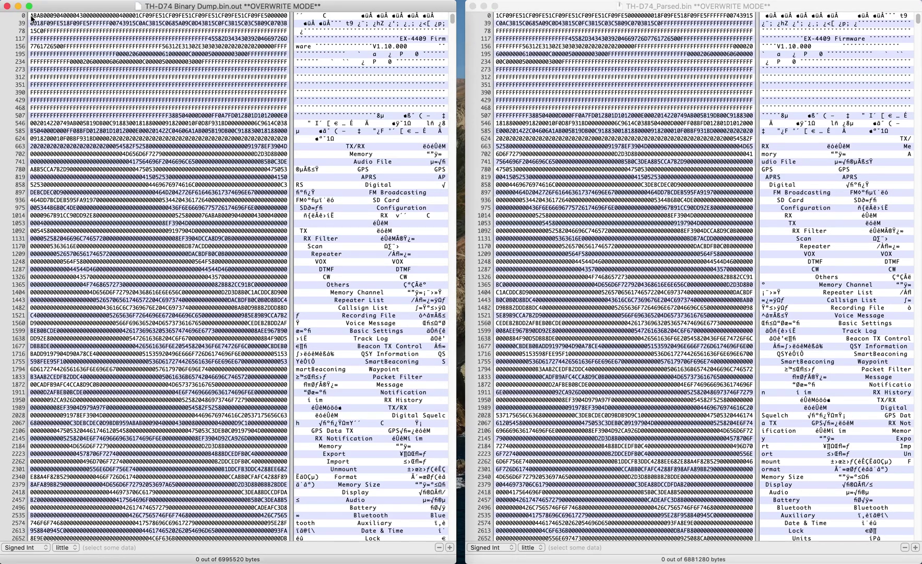
{"action": "left_click_drag", "start_coordinate": [30, 17], "coordinate": [138, 21]}
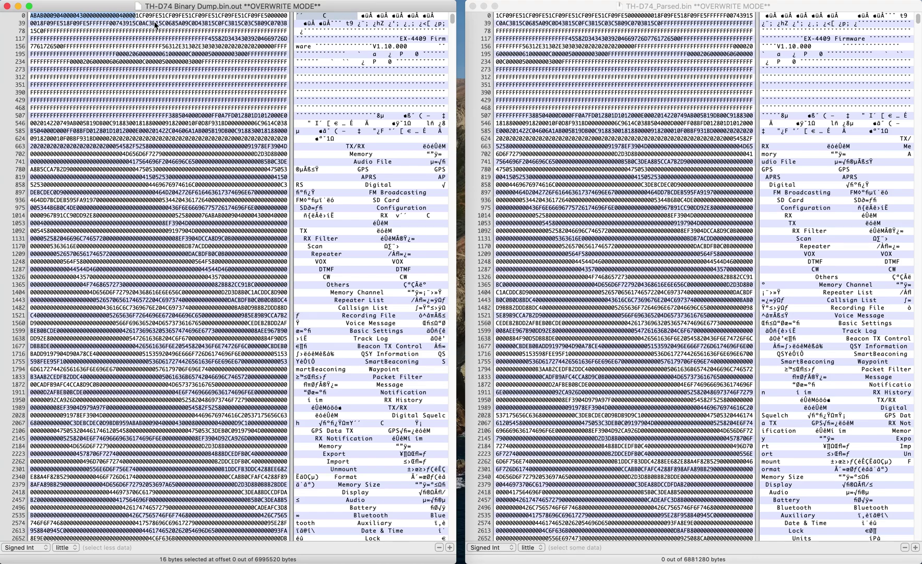
{"action": "left_click", "coordinate": [138, 19]}
{"action": "left_click_drag", "start_coordinate": [137, 19], "coordinate": [170, 19]}
{"action": "left_click", "coordinate": [502, 17]}
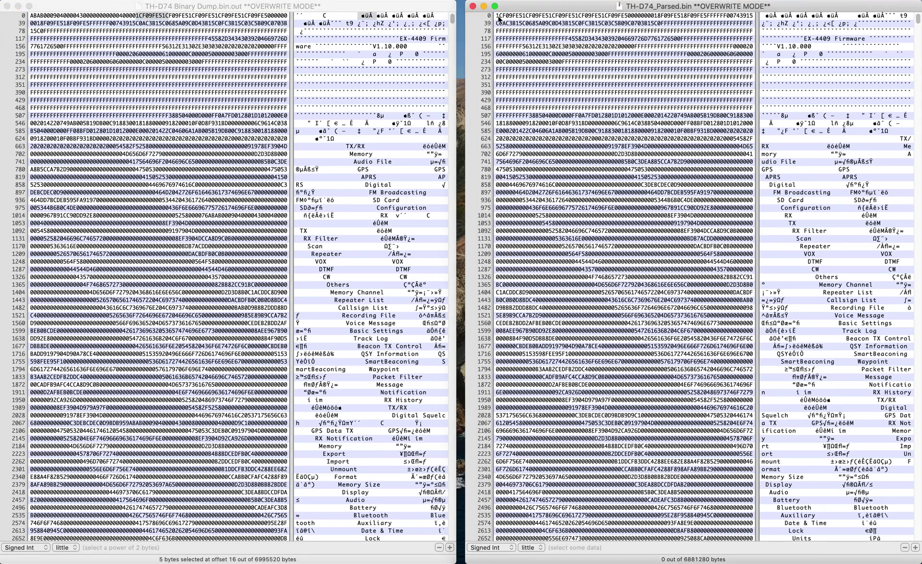
{"action": "left_click_drag", "start_coordinate": [497, 15], "coordinate": [543, 16]}
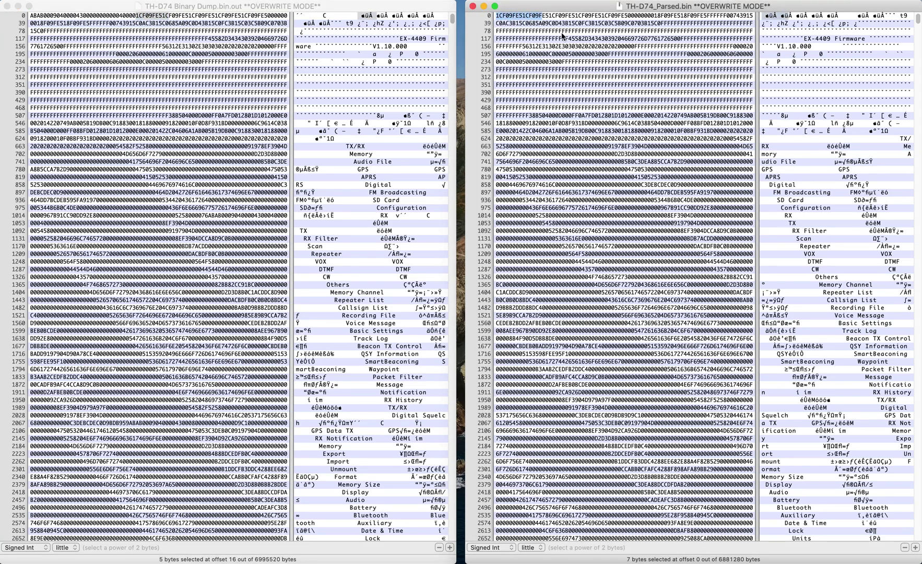
{"action": "left_click", "coordinate": [517, 20]}
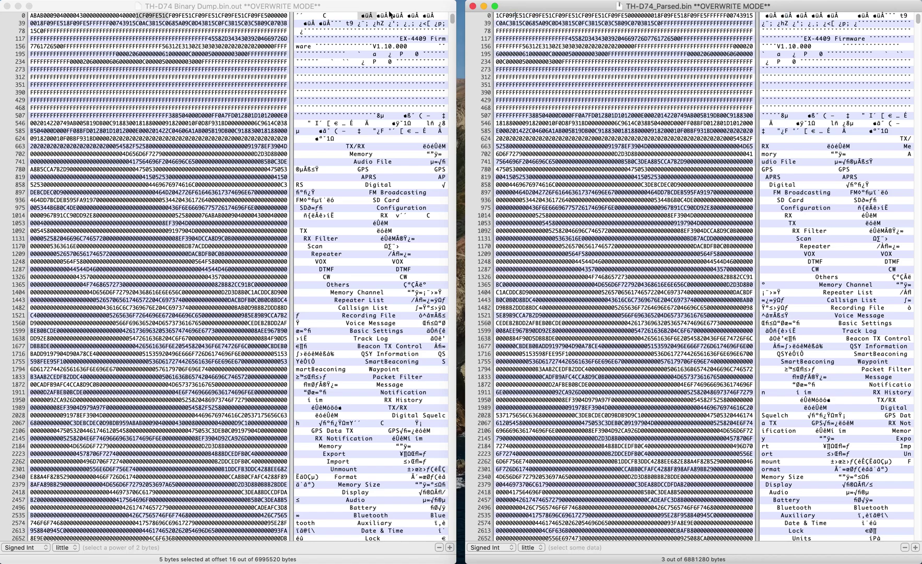
{"action": "left_click", "coordinate": [160, 26]}
{"action": "left_click", "coordinate": [137, 16]}
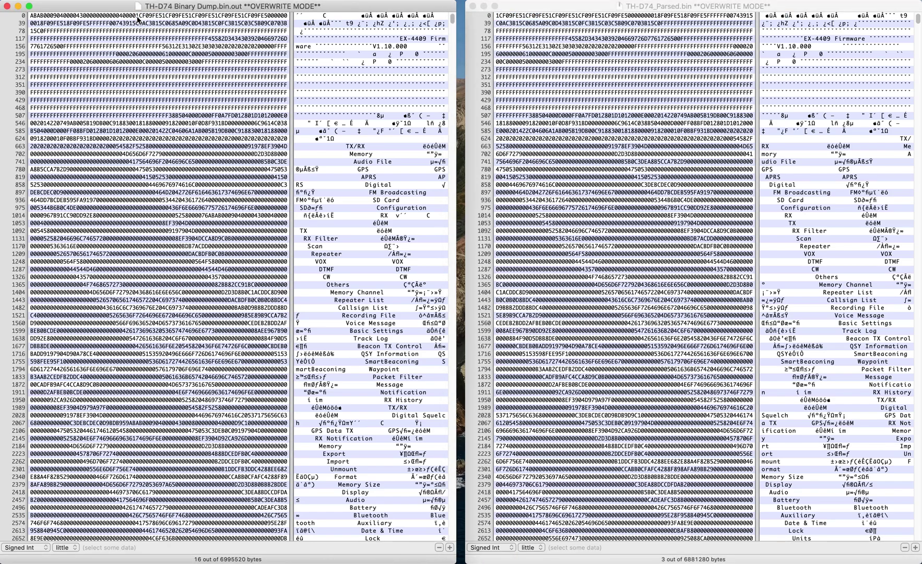
{"action": "left_click_drag", "start_coordinate": [138, 18], "coordinate": [161, 227]}
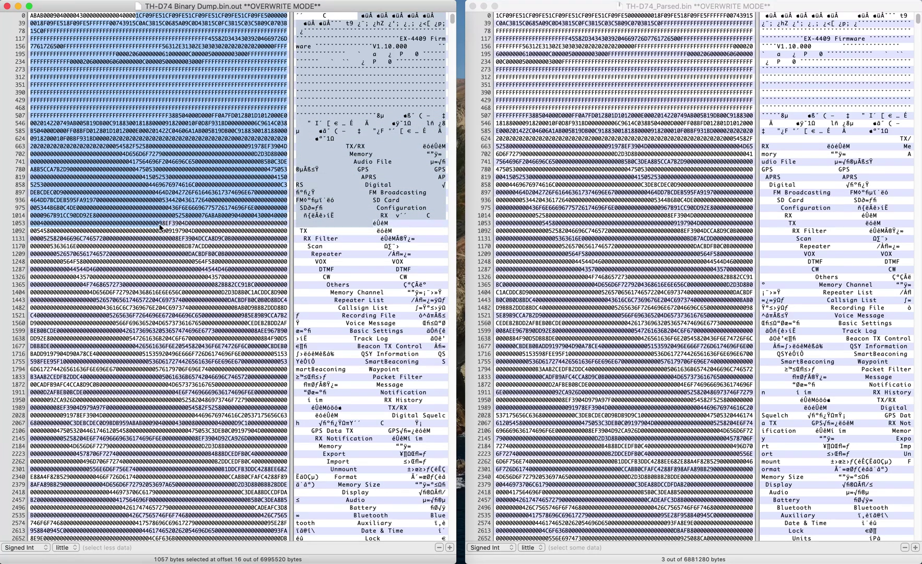
{"action": "left_click_drag", "start_coordinate": [160, 227], "coordinate": [201, 218]}
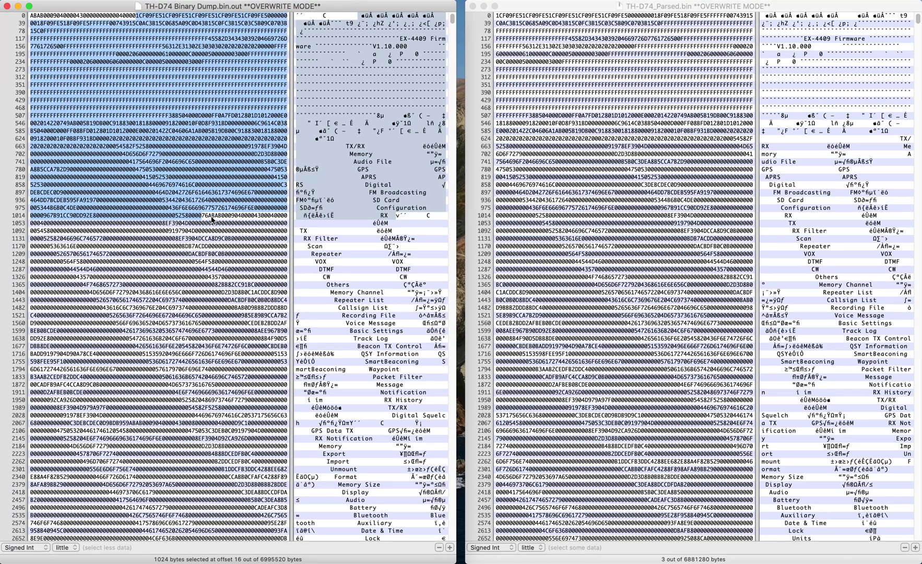
{"action": "left_click", "coordinate": [501, 17]}
{"action": "left_click_drag", "start_coordinate": [497, 18], "coordinate": [562, 219]}
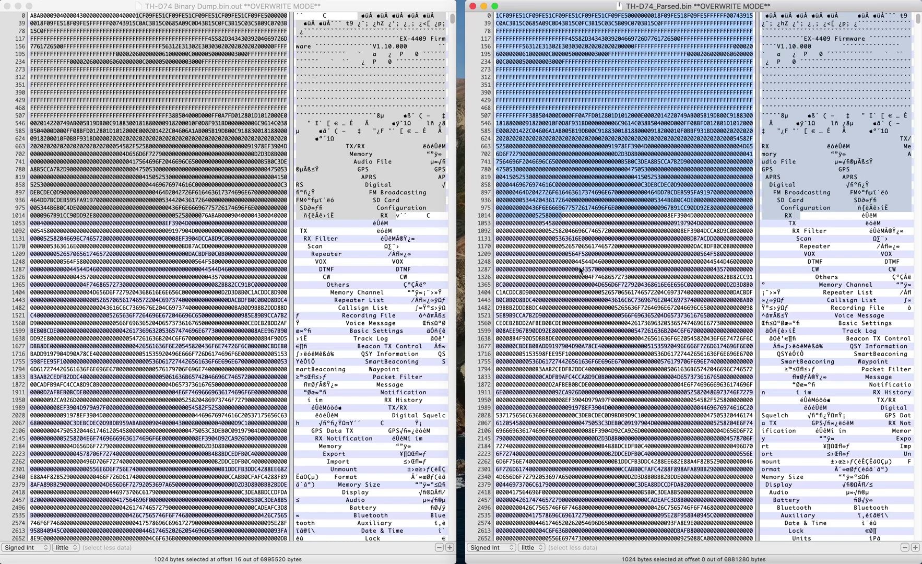
{"action": "left_click", "coordinate": [574, 223]}
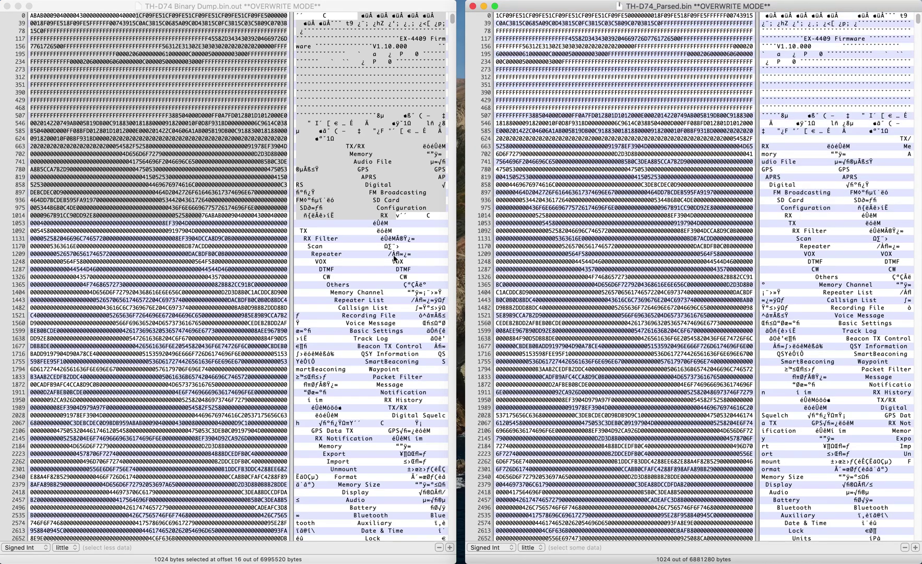
{"action": "left_click", "coordinate": [222, 219]}
{"action": "left_click", "coordinate": [203, 217]}
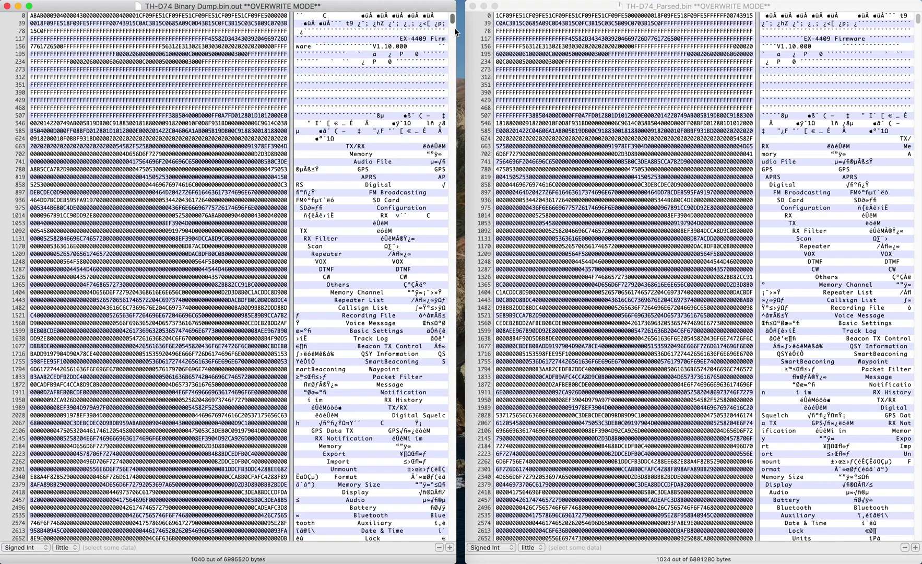
{"action": "left_click_drag", "start_coordinate": [452, 24], "coordinate": [454, 541]}
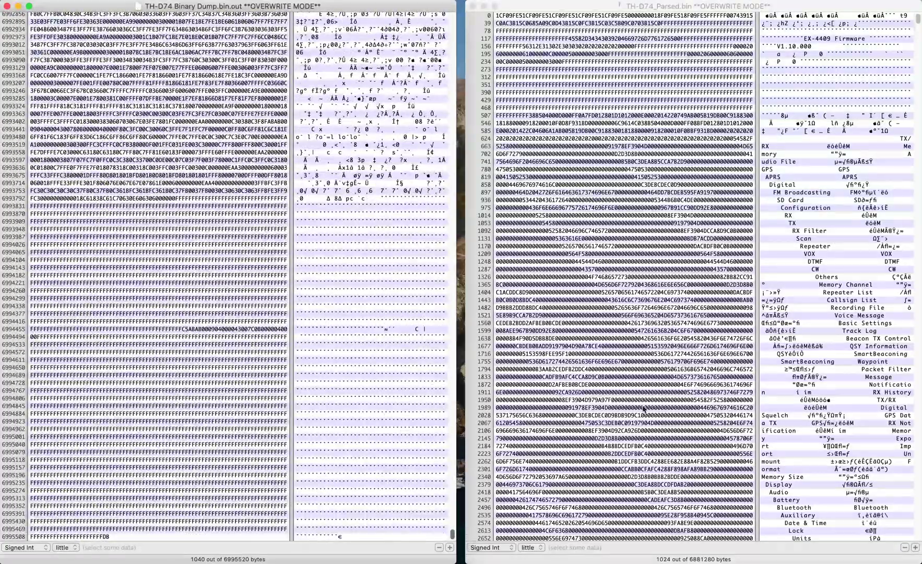
{"action": "left_click_drag", "start_coordinate": [918, 24], "coordinate": [919, 552]}
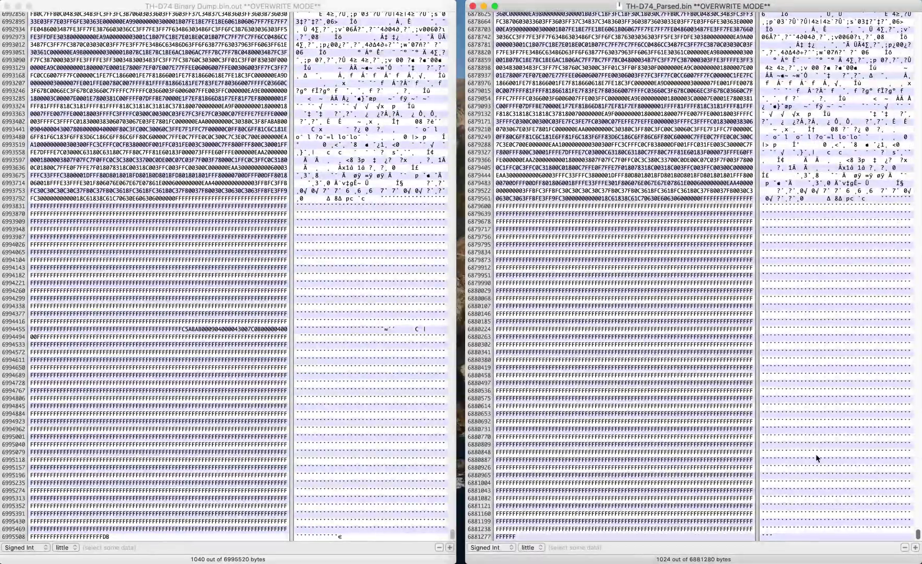
{"action": "left_click", "coordinate": [187, 330]}
{"action": "left_click_drag", "start_coordinate": [185, 331], "coordinate": [38, 336]}
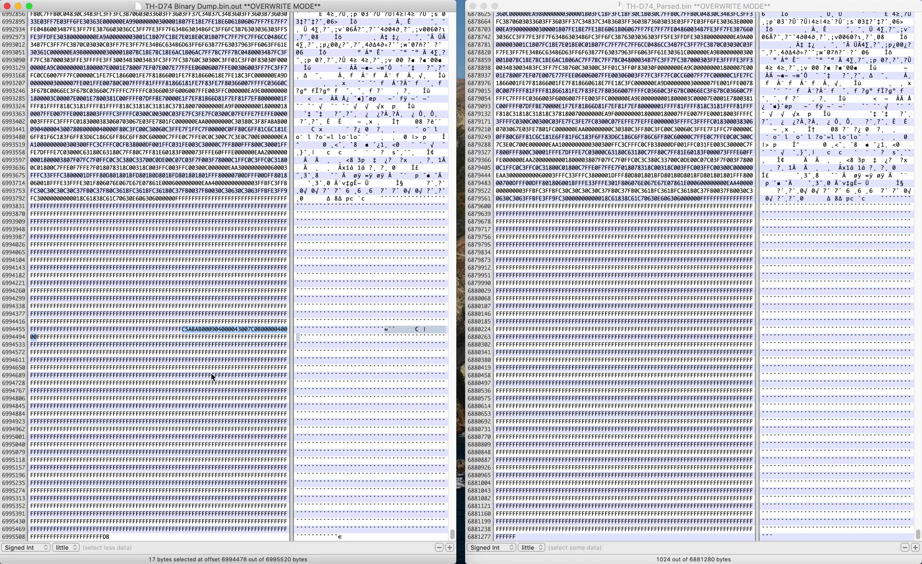
{"action": "left_click", "coordinate": [183, 330]}
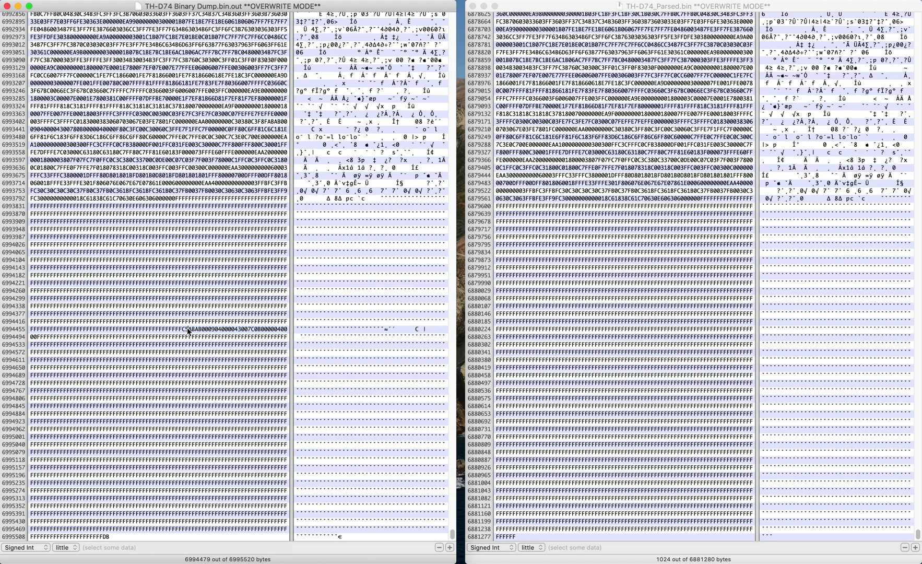
{"action": "left_click_drag", "start_coordinate": [188, 329], "coordinate": [203, 330]}
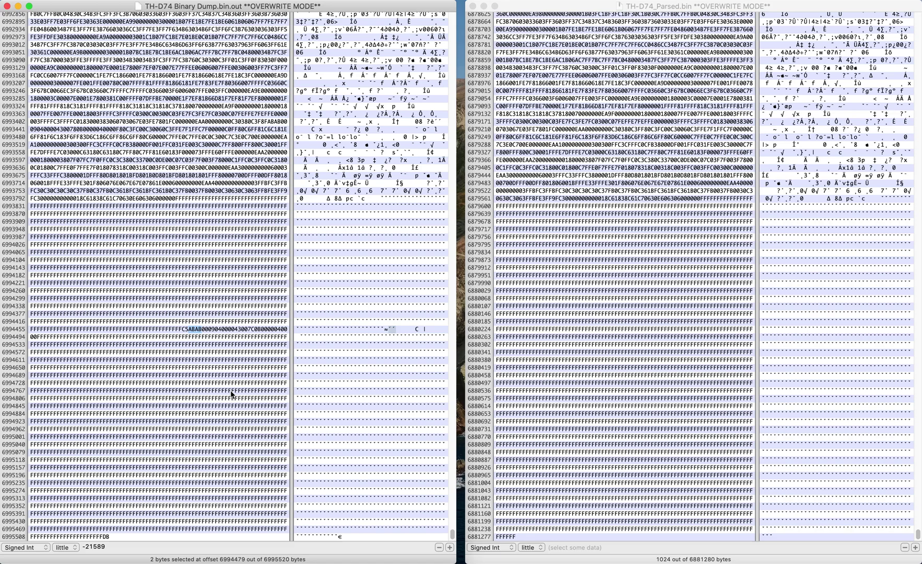